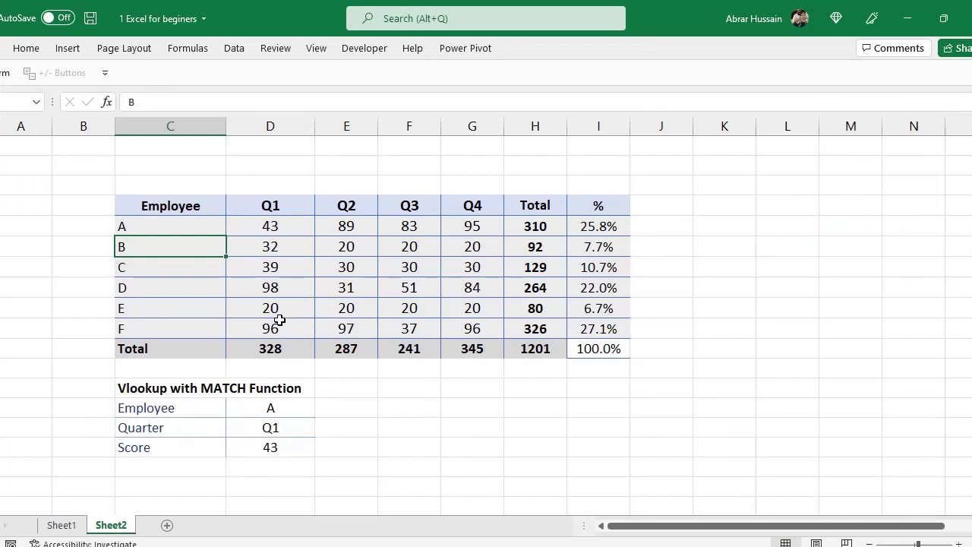
- Review the Employee value A and its dropdown list without changing it
{"action": "scroll", "coordinate": [279, 320], "scroll_direction": "down", "scroll_amount": 2}
{"action": "left_click_drag", "start_coordinate": [147, 287], "coordinate": [147, 346]}
{"action": "left_click", "coordinate": [159, 285]}
{"action": "left_click", "coordinate": [269, 288]}
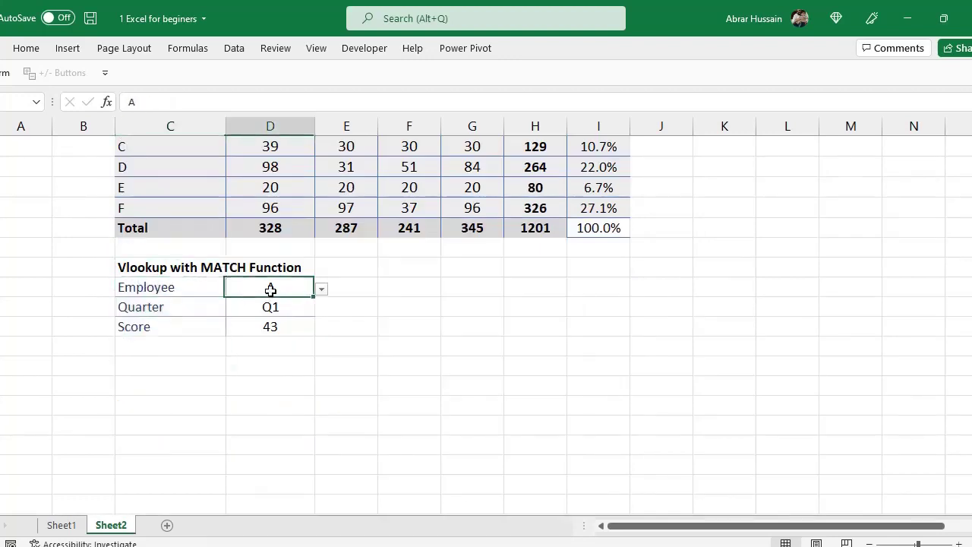
{"action": "left_click", "coordinate": [319, 288]}
{"action": "left_click", "coordinate": [319, 288]}
- Review the lookup block's title, Employee A, Quarter Q1 and Score 43 with its formula
{"action": "left_click", "coordinate": [174, 274]}
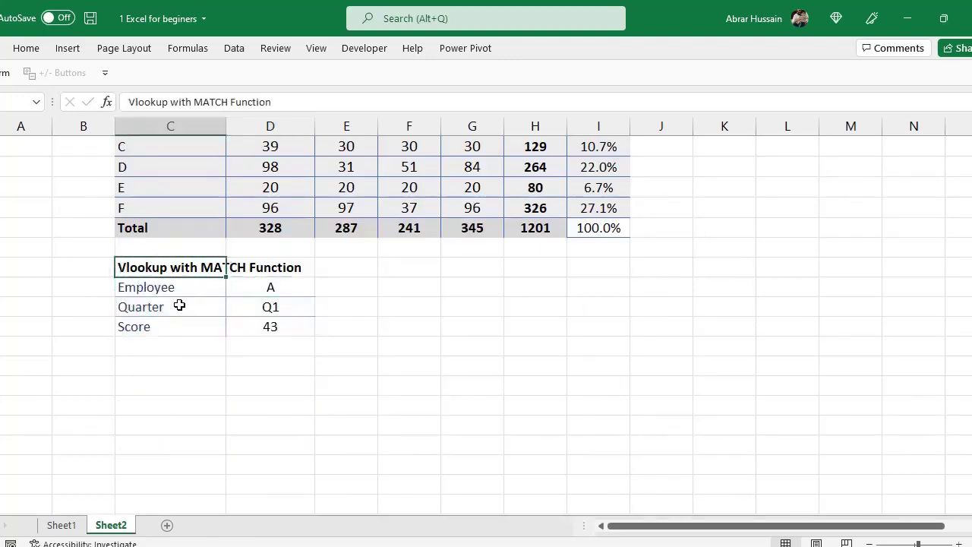
{"action": "left_click", "coordinate": [197, 284]}
{"action": "left_click", "coordinate": [247, 294]}
{"action": "left_click", "coordinate": [181, 305]}
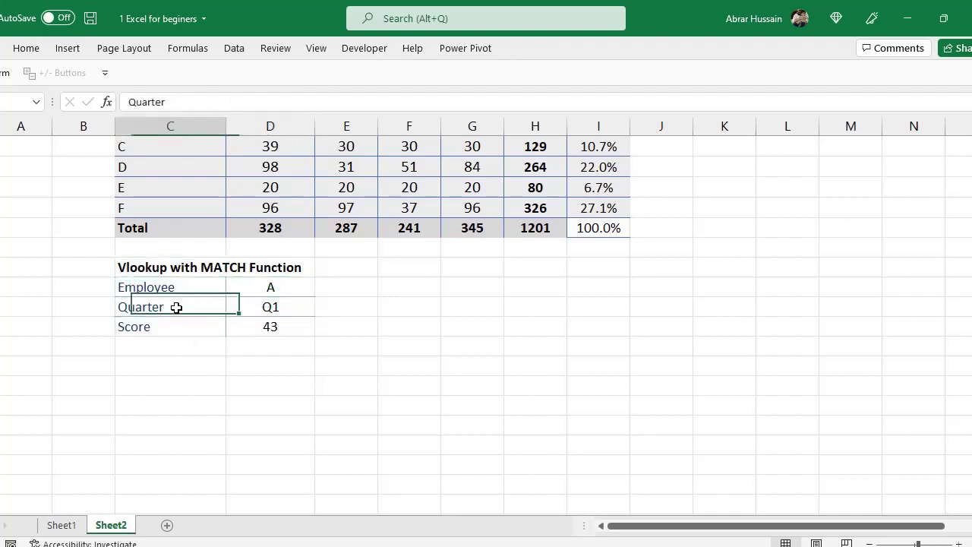
{"action": "left_click", "coordinate": [289, 305]}
{"action": "left_click", "coordinate": [268, 329]}
{"action": "key", "text": "Left"}
{"action": "key", "text": "Right"}
- Highlight the score table and the employee names A through Total, ending on employee C
{"action": "scroll", "coordinate": [304, 354], "scroll_direction": "up", "scroll_amount": 2}
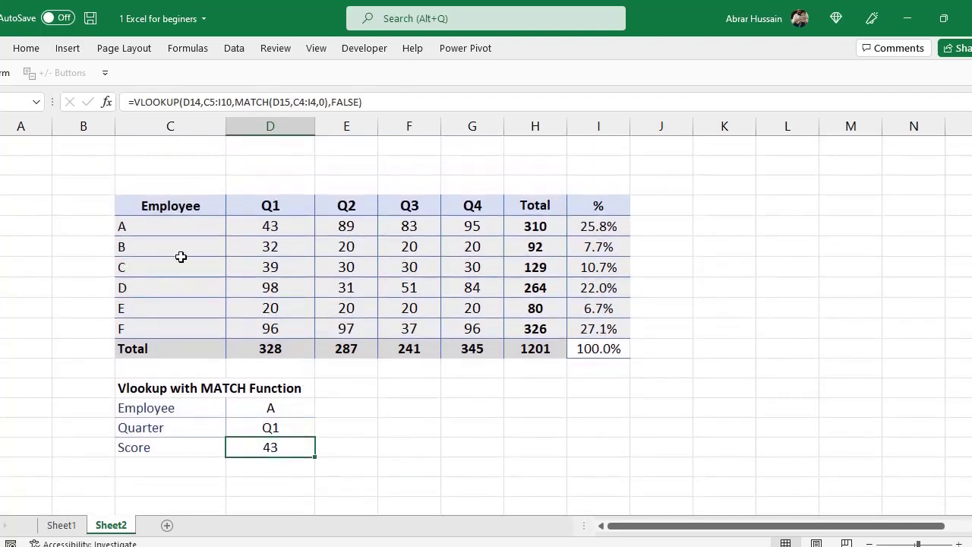
{"action": "left_click_drag", "start_coordinate": [143, 220], "coordinate": [600, 349]}
{"action": "left_click_drag", "start_coordinate": [161, 221], "coordinate": [163, 341]}
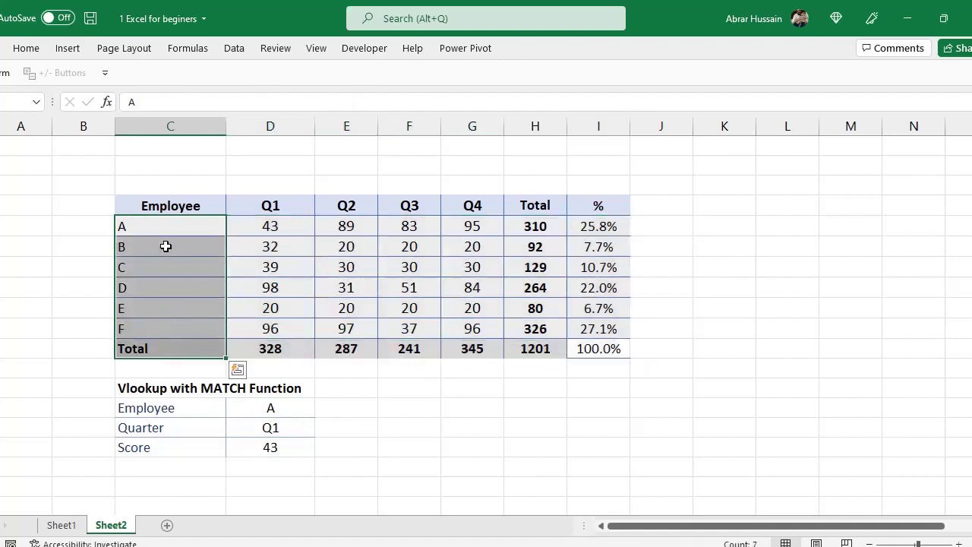
{"action": "left_click_drag", "start_coordinate": [165, 226], "coordinate": [561, 348]}
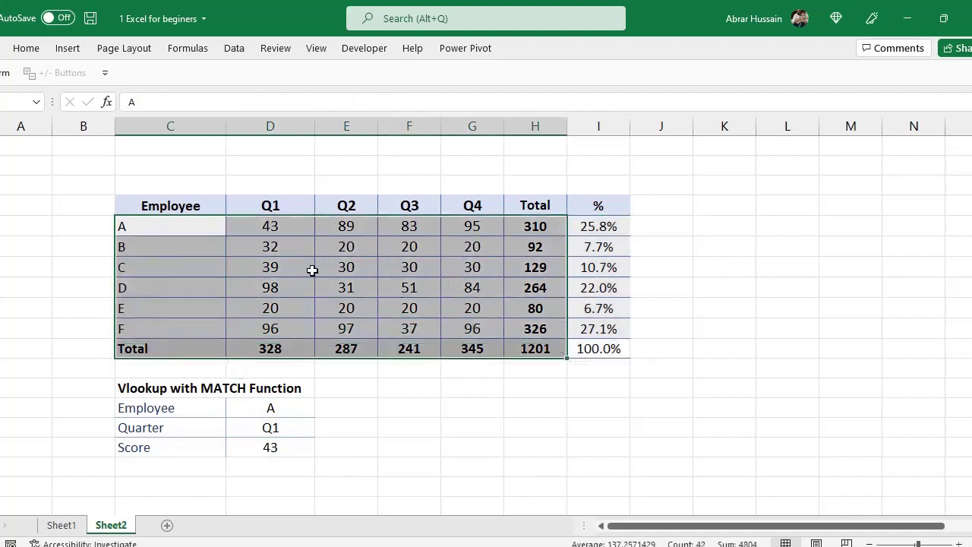
{"action": "left_click", "coordinate": [196, 232]}
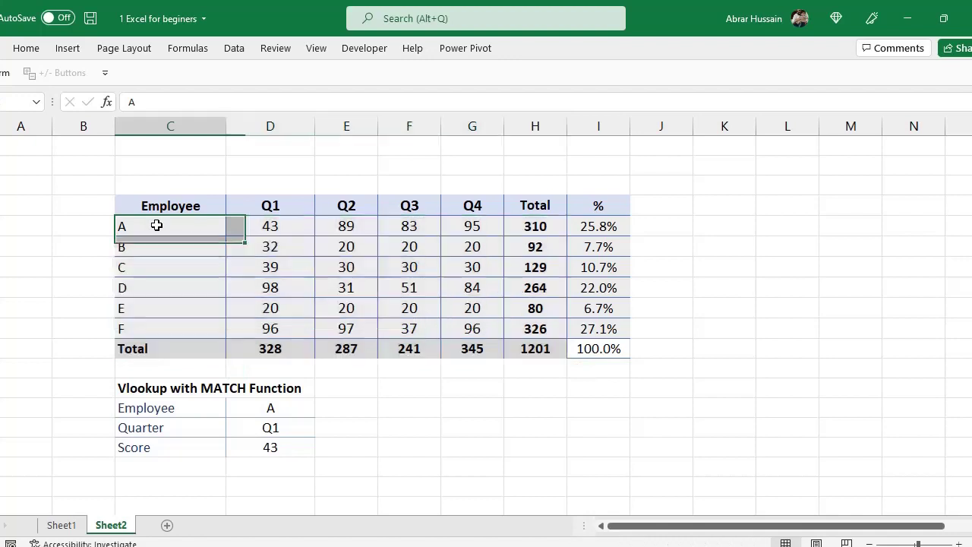
{"action": "left_click_drag", "start_coordinate": [141, 228], "coordinate": [143, 344]}
{"action": "left_click", "coordinate": [167, 271]}
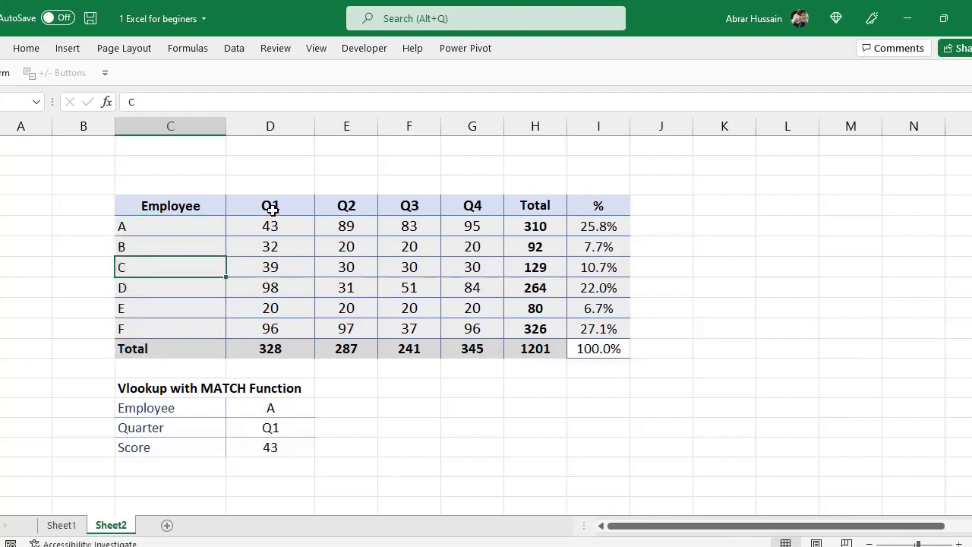
- Pick employee C and quarter Q3 in the lookup dropdowns
{"action": "left_click_drag", "start_coordinate": [272, 211], "coordinate": [506, 256]}
{"action": "scroll", "coordinate": [369, 327], "scroll_direction": "down", "scroll_amount": 2}
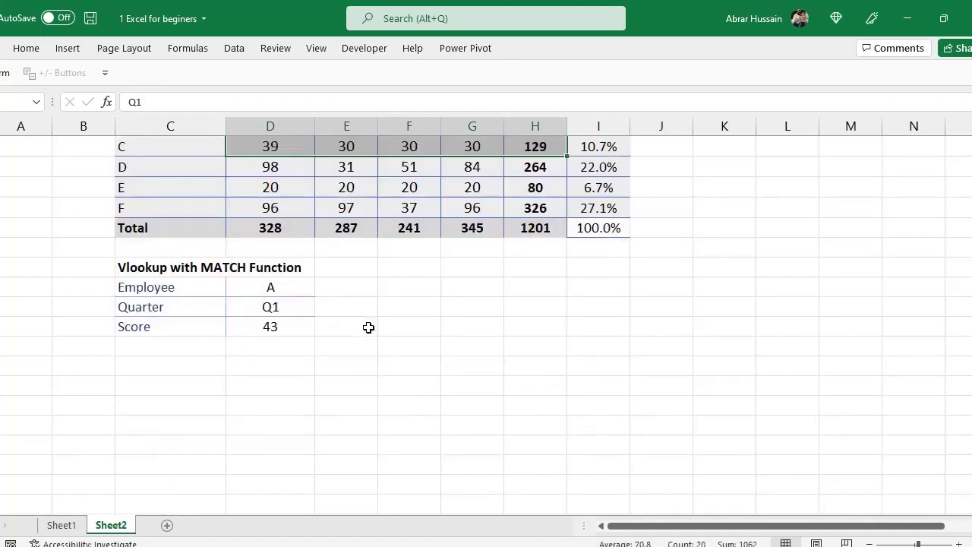
{"action": "left_click", "coordinate": [266, 287]}
{"action": "left_click", "coordinate": [322, 292]}
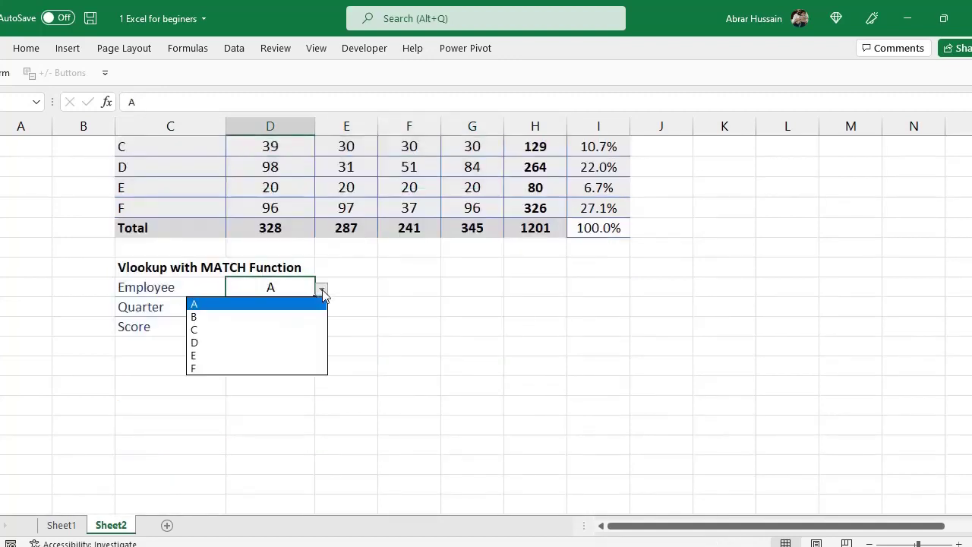
{"action": "left_click", "coordinate": [235, 330]}
{"action": "left_click", "coordinate": [296, 308]}
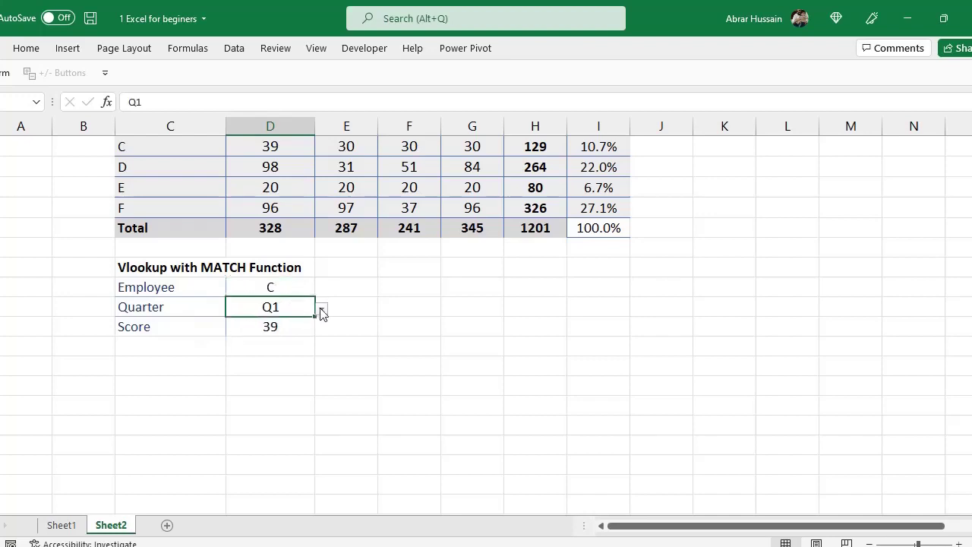
{"action": "left_click", "coordinate": [322, 310]}
{"action": "left_click", "coordinate": [266, 351]}
- Check the Score formula, now returning 30, against the score table and lookup block
{"action": "left_click", "coordinate": [271, 328]}
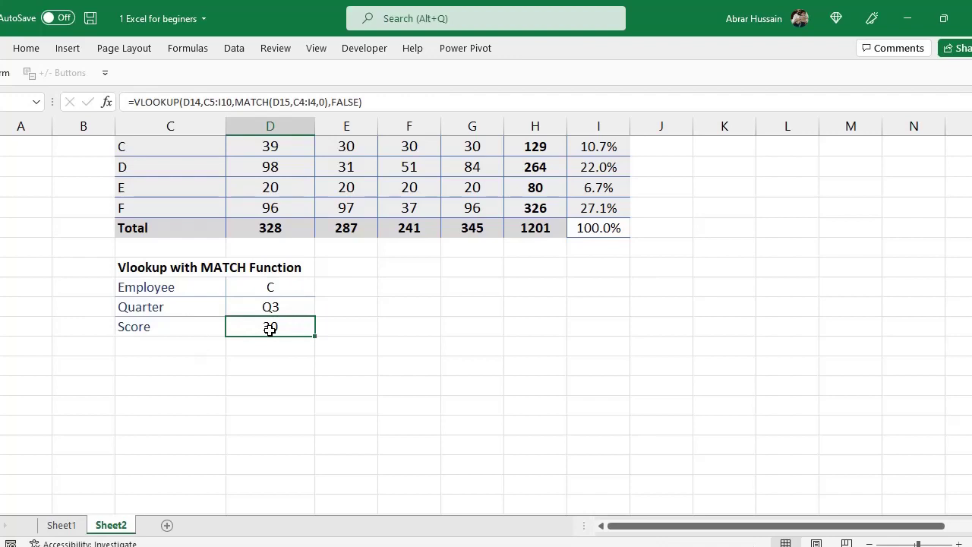
{"action": "scroll", "coordinate": [270, 328], "scroll_direction": "up", "scroll_amount": 2}
{"action": "left_click_drag", "start_coordinate": [159, 211], "coordinate": [579, 348]}
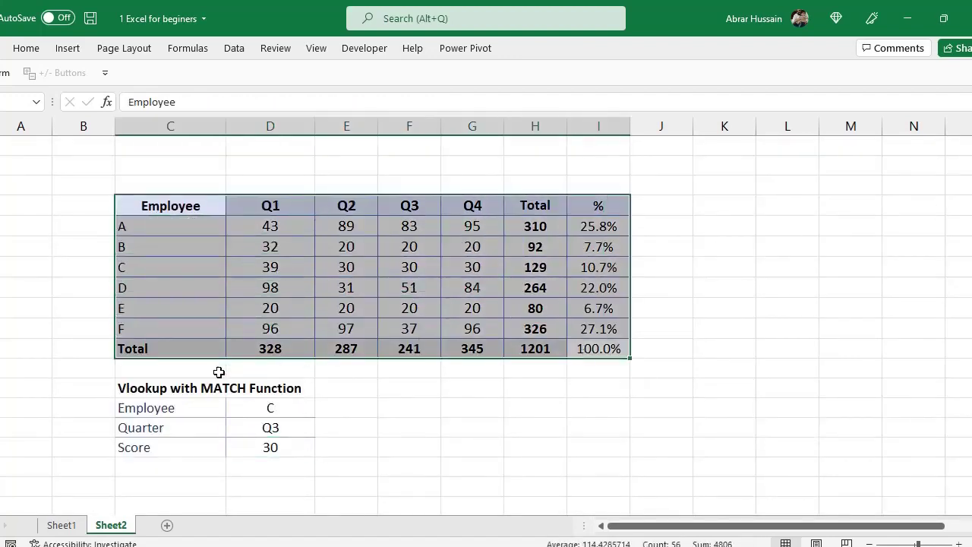
{"action": "left_click_drag", "start_coordinate": [205, 389], "coordinate": [298, 448]}
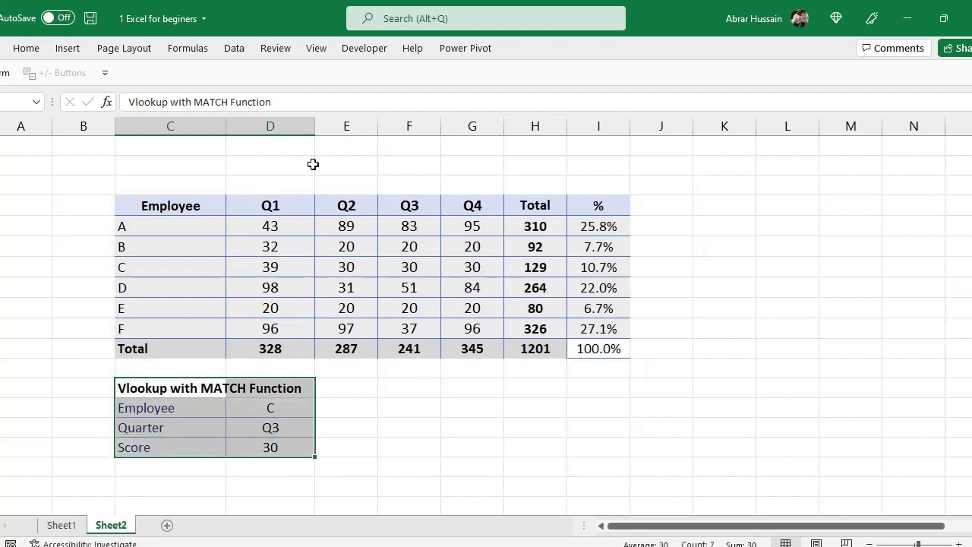
{"action": "scroll", "coordinate": [349, 286], "scroll_direction": "down", "scroll_amount": 1}
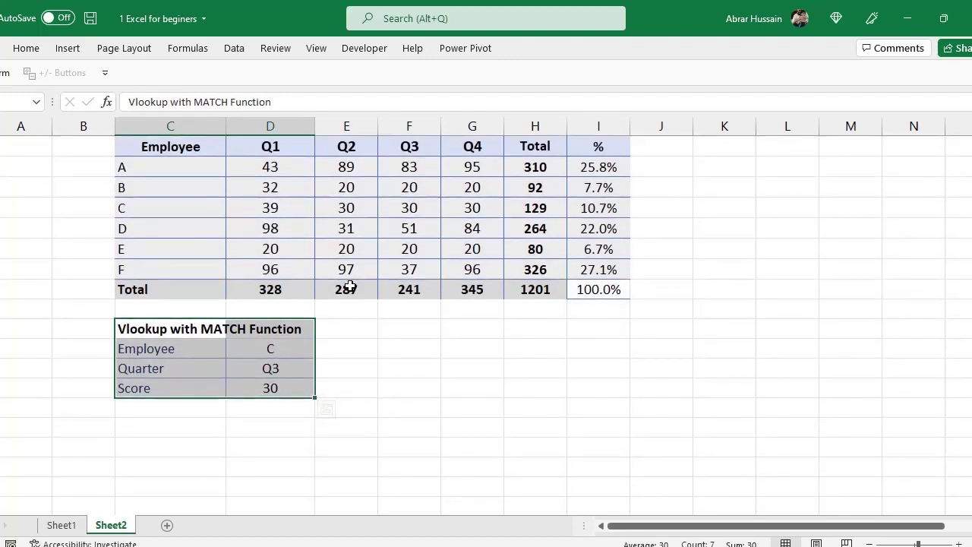
{"action": "left_click", "coordinate": [273, 389]}
{"action": "scroll", "coordinate": [522, 384], "scroll_direction": "up", "scroll_amount": 1}
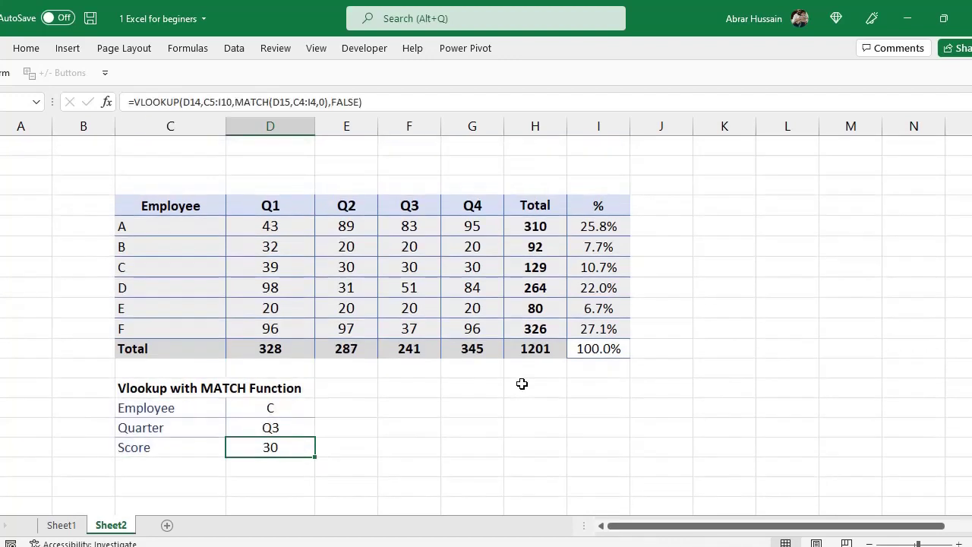
- In the Score cell, type =Vlookup( with D14 as lookup value and C5:I10 as table range
{"action": "left_click", "coordinate": [144, 392]}
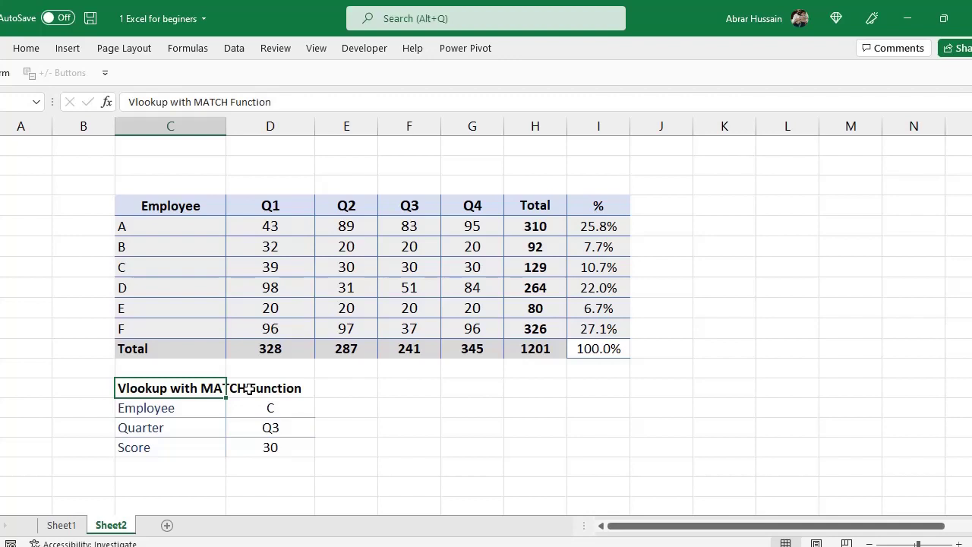
{"action": "left_click", "coordinate": [270, 448]}
{"action": "type", "text": "=Vlook"}
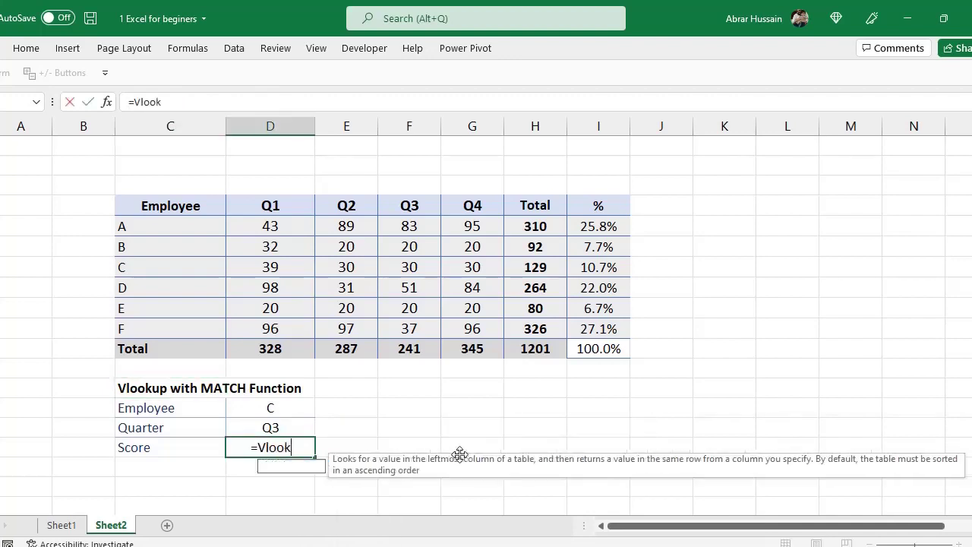
{"action": "type", "text": "up("}
{"action": "scroll", "coordinate": [378, 438], "scroll_direction": "down", "scroll_amount": 1}
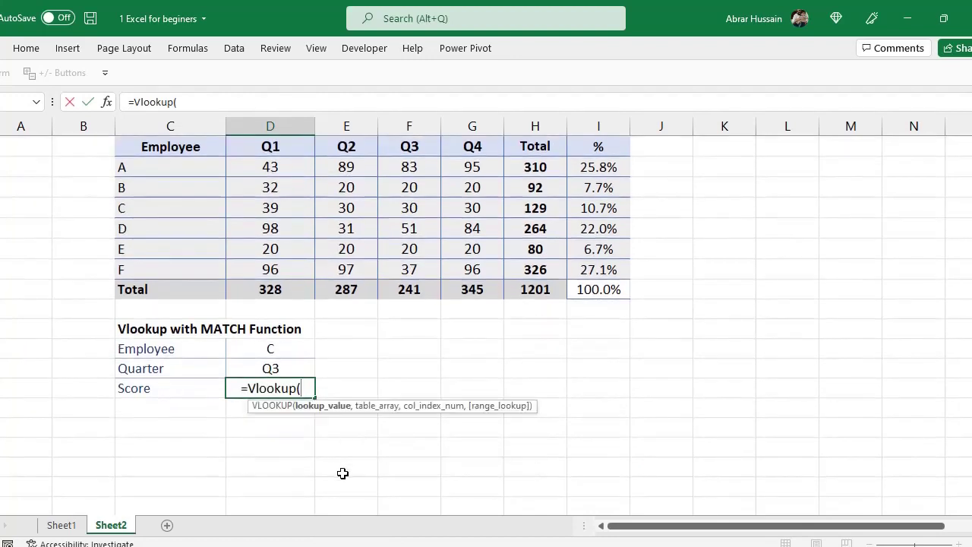
{"action": "left_click", "coordinate": [274, 349]}
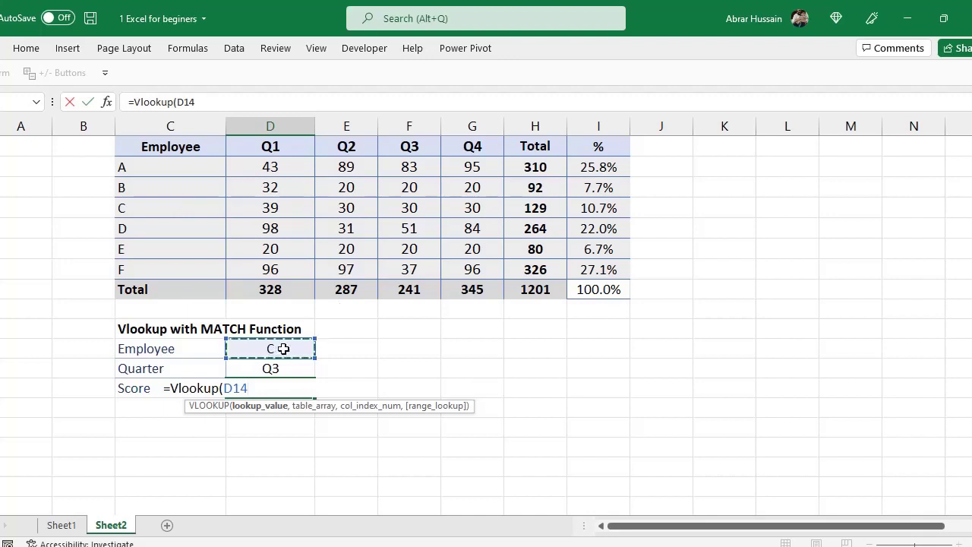
{"action": "type", "text": ","}
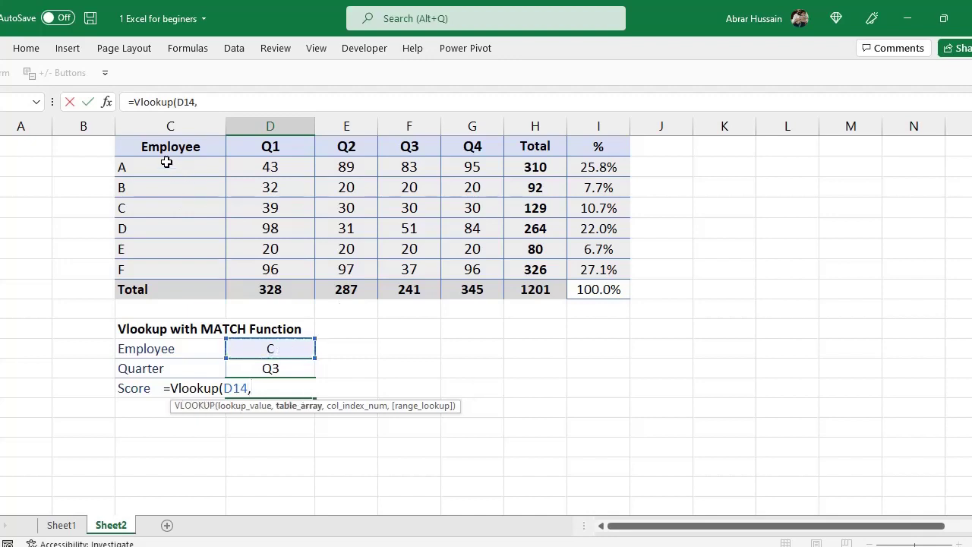
{"action": "left_click_drag", "start_coordinate": [163, 160], "coordinate": [590, 269]}
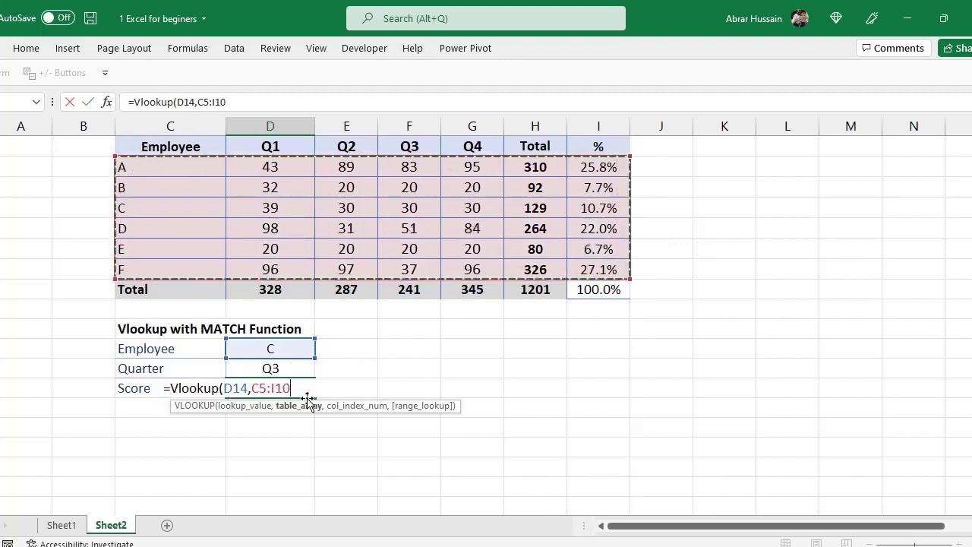
{"action": "type", "text": ","}
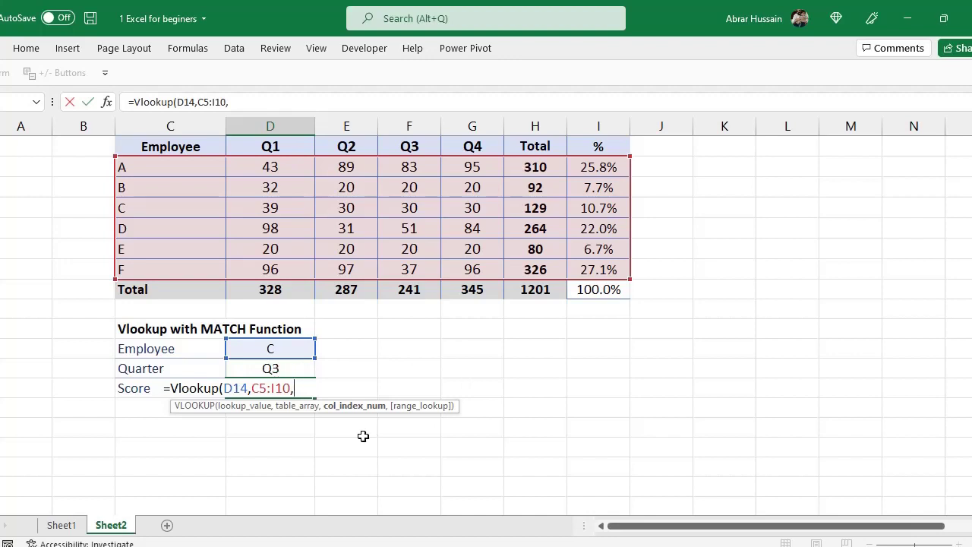
- Add MATCH(D15,C4:I4, to locate the quarter's column in the header row
{"action": "type", "text": "MATCH("}
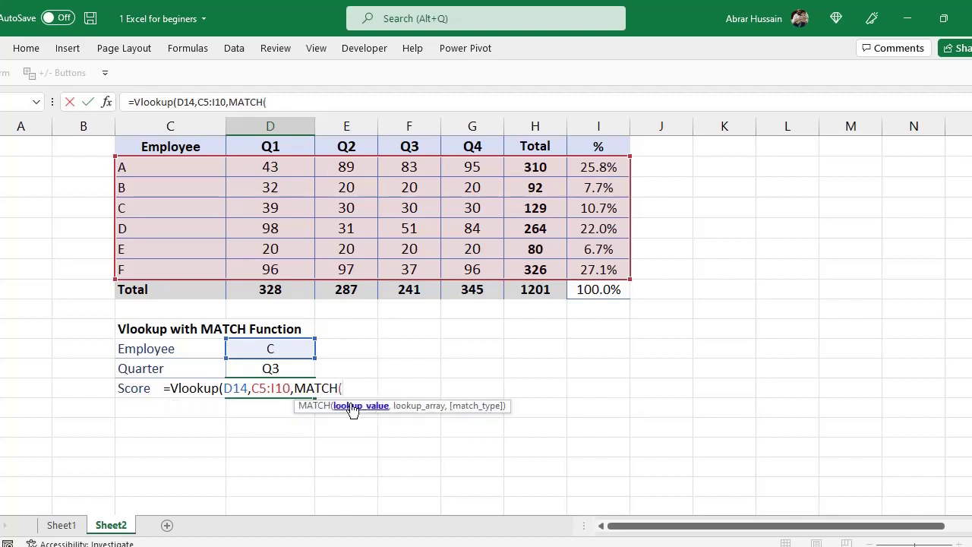
{"action": "left_click", "coordinate": [264, 369]}
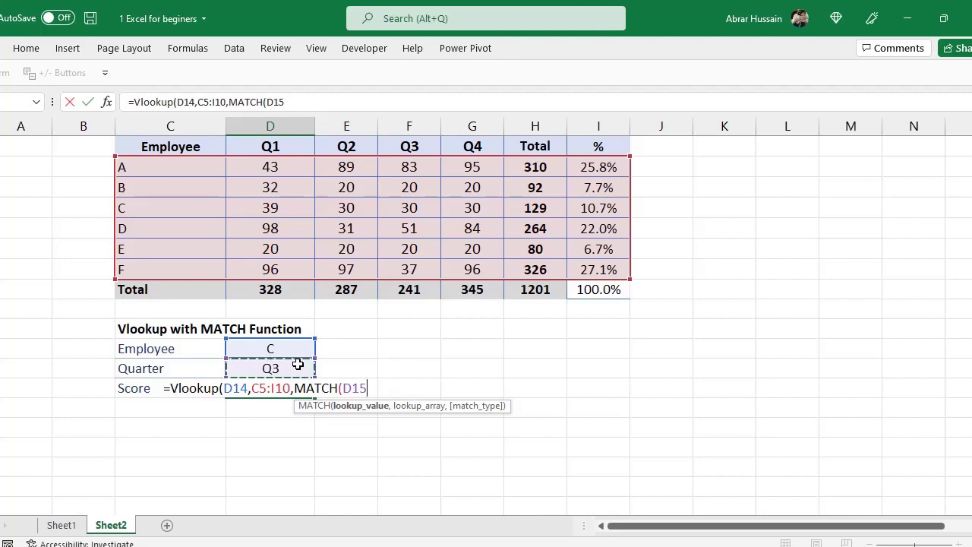
{"action": "type", "text": ","}
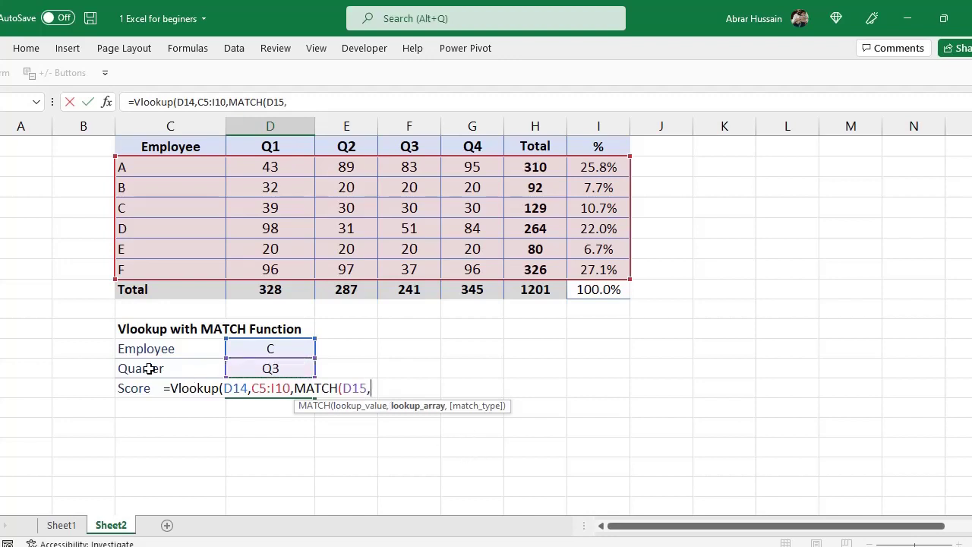
{"action": "scroll", "coordinate": [344, 337], "scroll_direction": "up", "scroll_amount": 3}
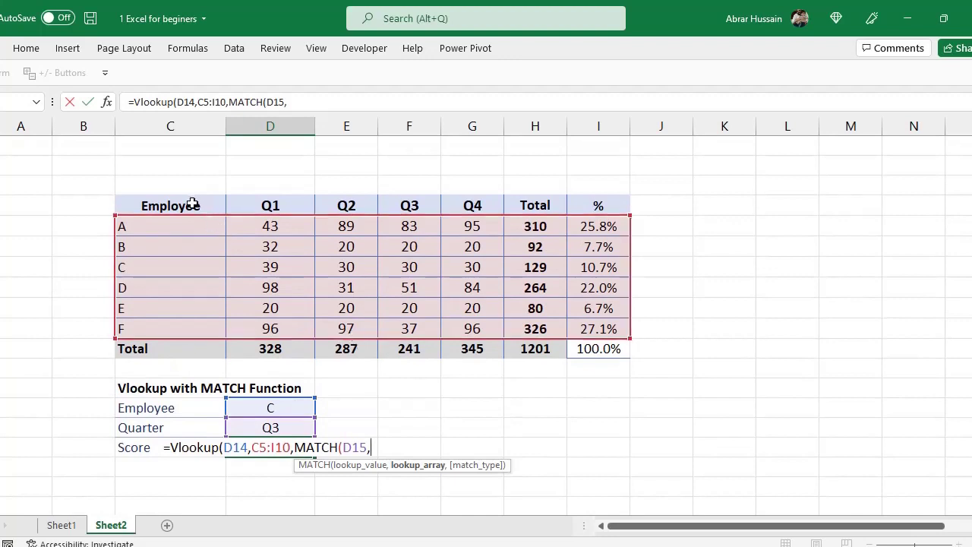
{"action": "left_click", "coordinate": [195, 205]}
{"action": "left_click_drag", "start_coordinate": [303, 207], "coordinate": [595, 205]}
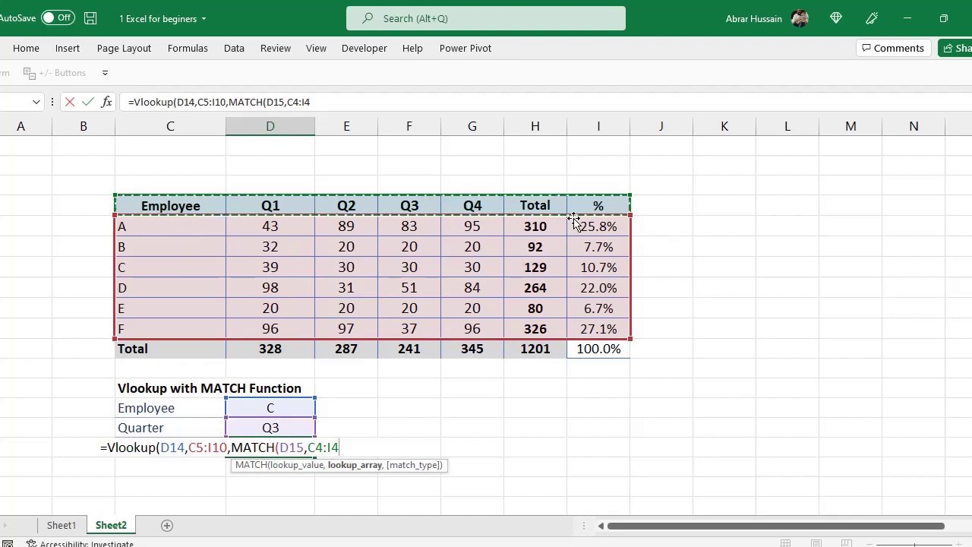
{"action": "type", "text": ","}
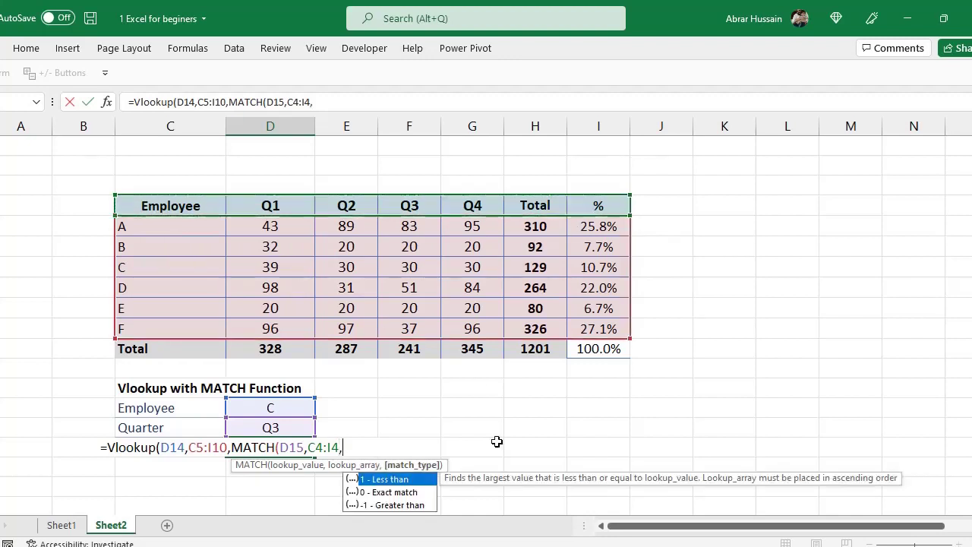
- Finish with exact match 0 and FALSE, committing =Vlookup(D14,C5:I10,MATCH(D15,C4:I4,0),FALSE)
{"action": "scroll", "coordinate": [478, 467], "scroll_direction": "down", "scroll_amount": 1}
{"action": "scroll", "coordinate": [477, 467], "scroll_direction": "down", "scroll_amount": 1}
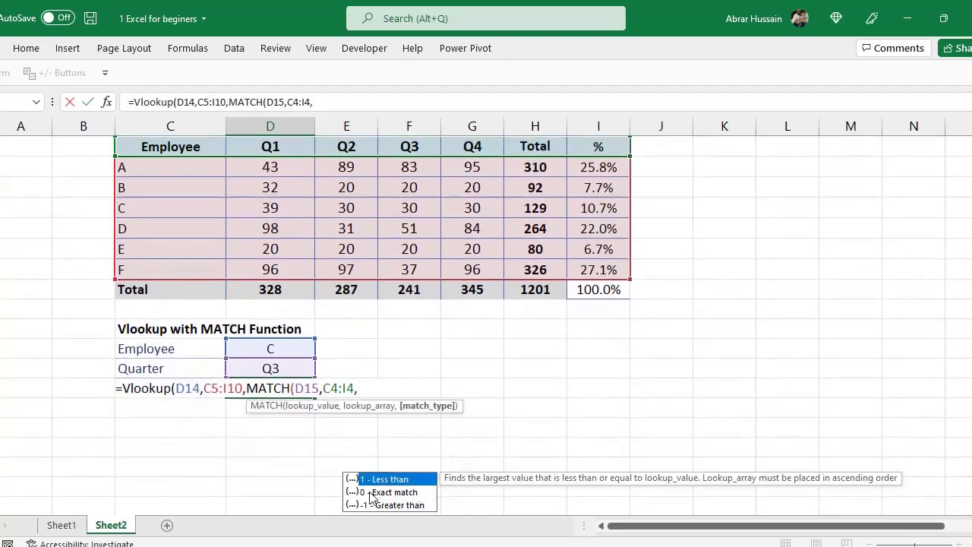
{"action": "left_click", "coordinate": [391, 494]}
{"action": "double_click", "coordinate": [390, 494]}
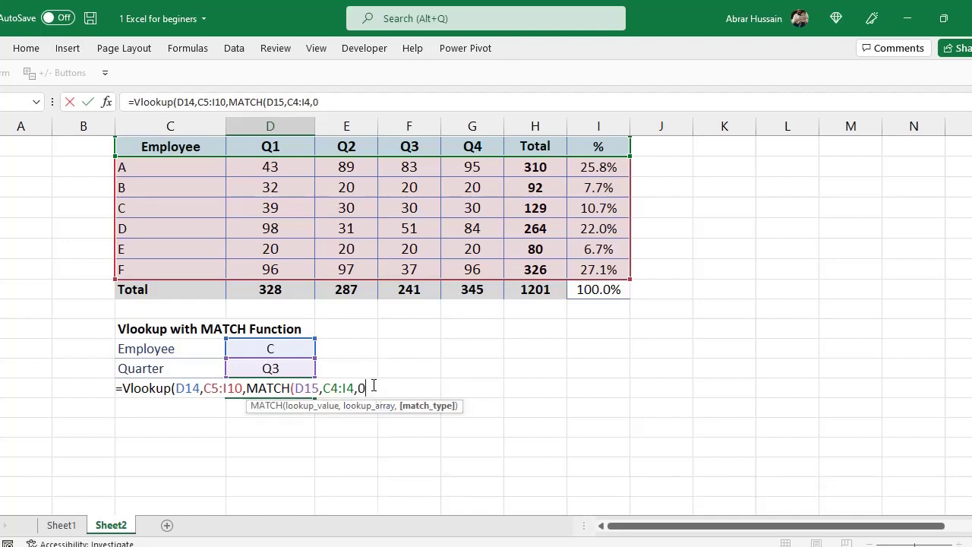
{"action": "type", "text": ")"}
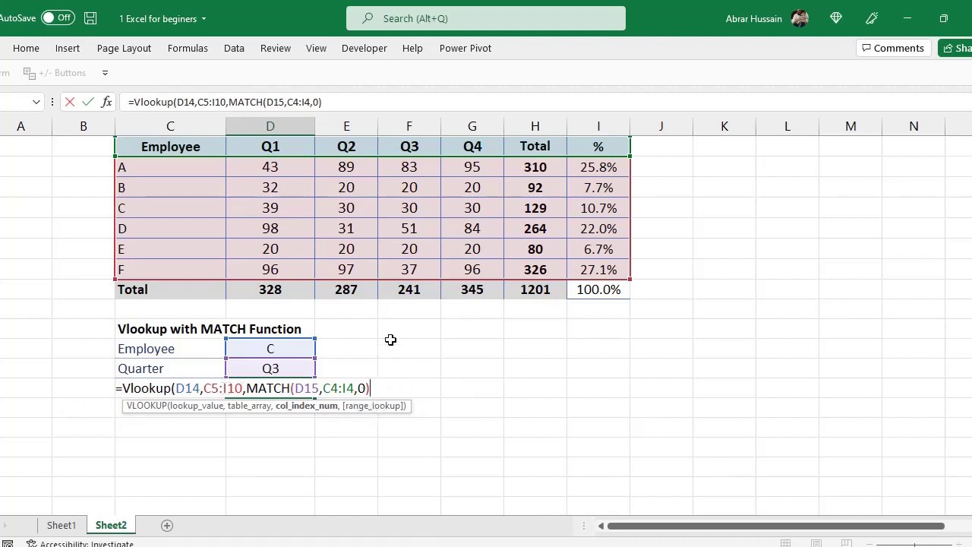
{"action": "type", "text": ","}
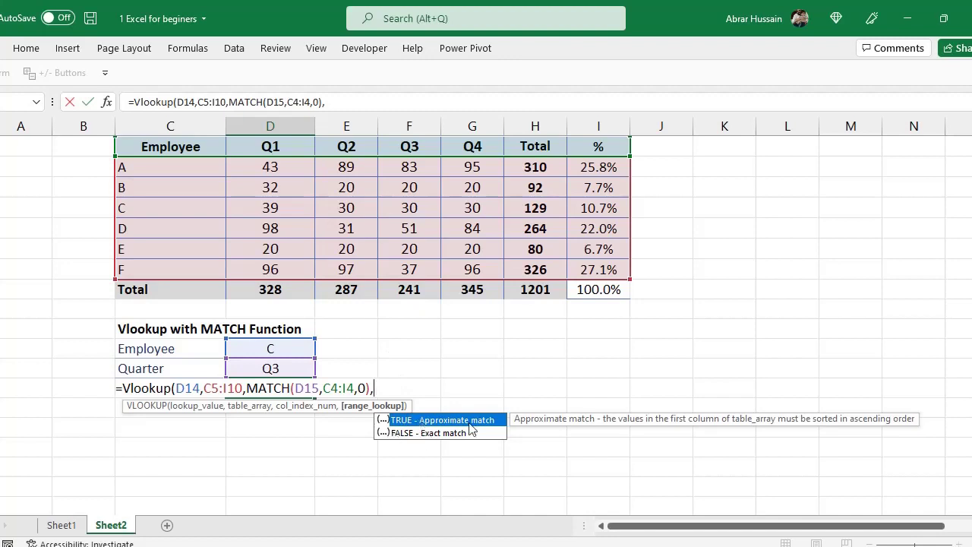
{"action": "double_click", "coordinate": [428, 433]}
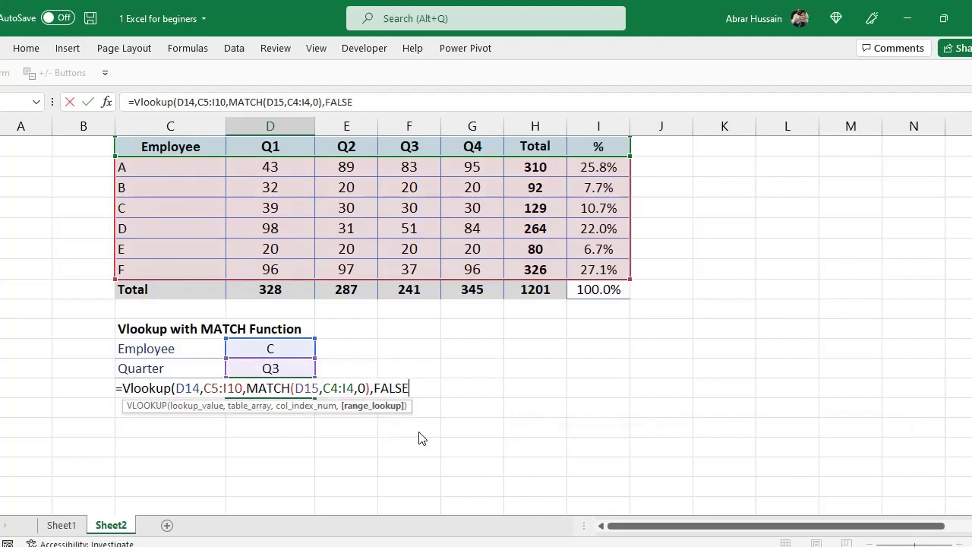
{"action": "type", "text": ")"}
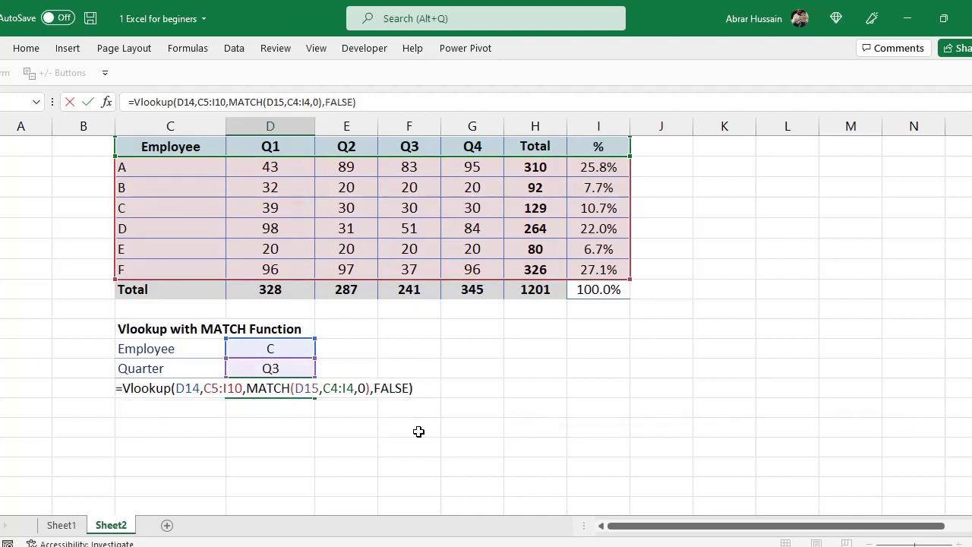
{"action": "key", "text": "Return"}
{"action": "key", "text": "Up"}
{"action": "key", "text": "Up"}
{"action": "key", "text": "Up"}
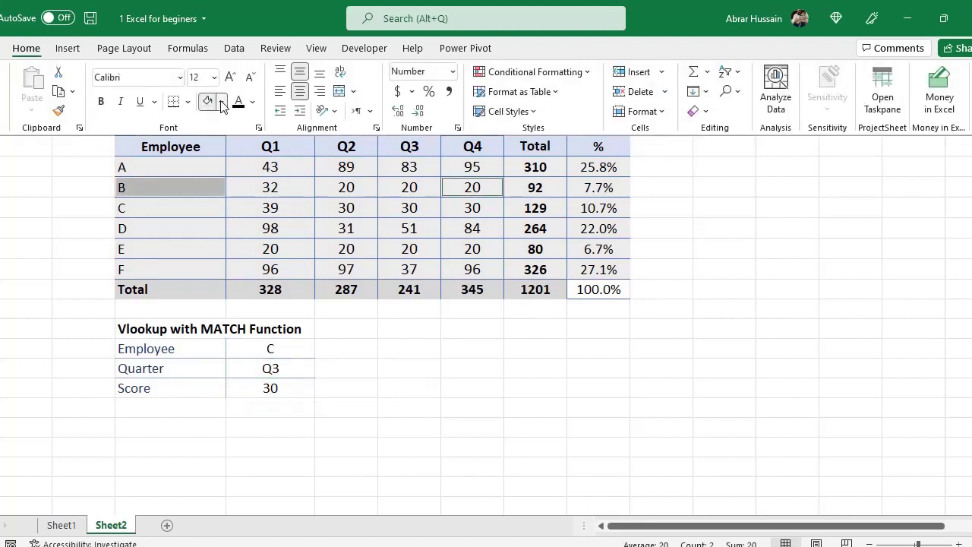
- Fill employee B's name and Q4 score (20) cells yellow
{"action": "left_click", "coordinate": [221, 102]}
{"action": "left_click", "coordinate": [245, 245]}
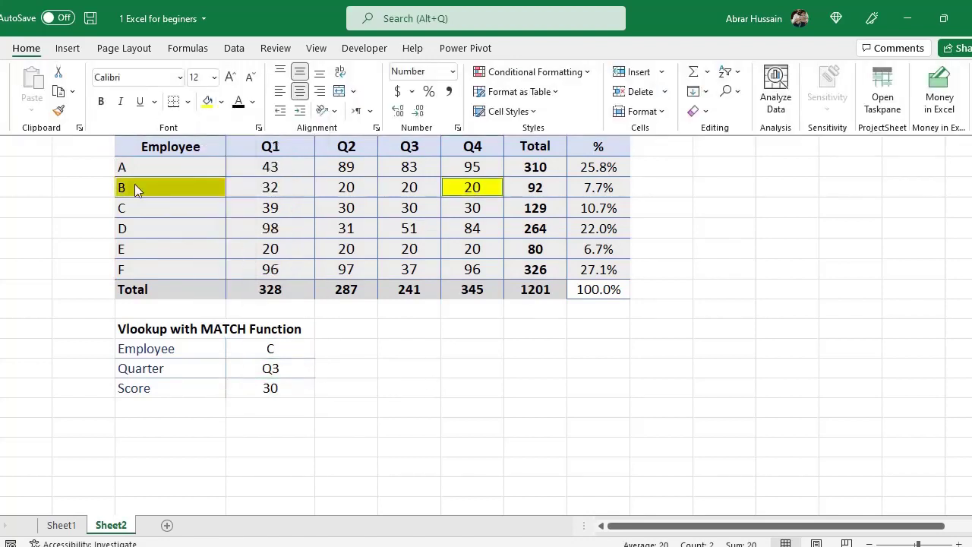
{"action": "left_click", "coordinate": [135, 184]}
{"action": "left_click", "coordinate": [475, 191]}
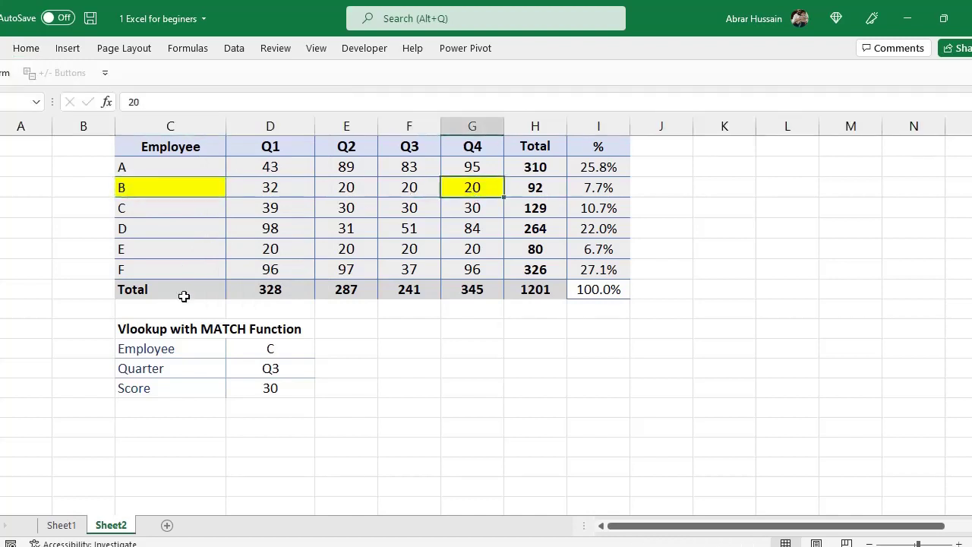
- Set the lookup to employee B and quarter Q4 and check the Score formula
{"action": "left_click", "coordinate": [288, 349]}
{"action": "left_click", "coordinate": [321, 350]}
{"action": "left_click", "coordinate": [259, 382]}
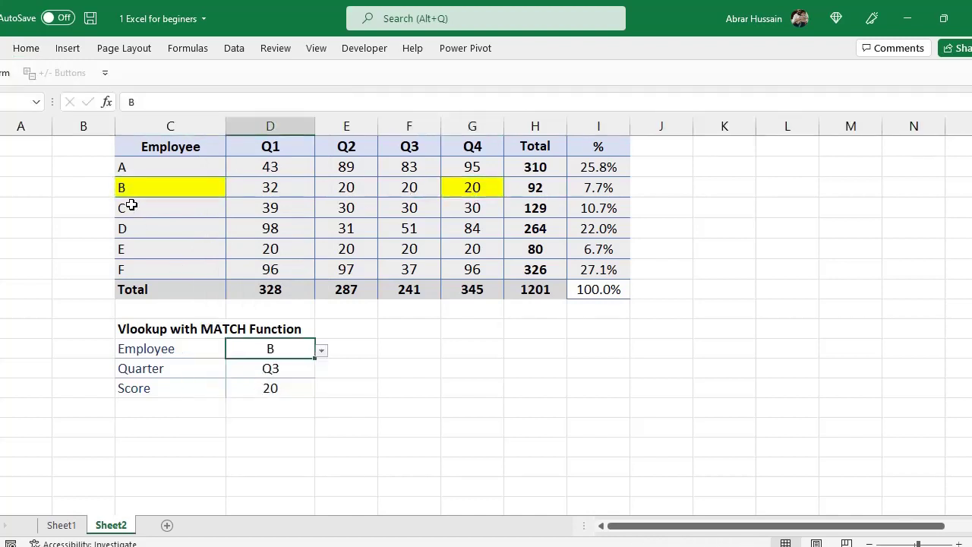
{"action": "left_click", "coordinate": [307, 370]}
{"action": "left_click", "coordinate": [319, 370]}
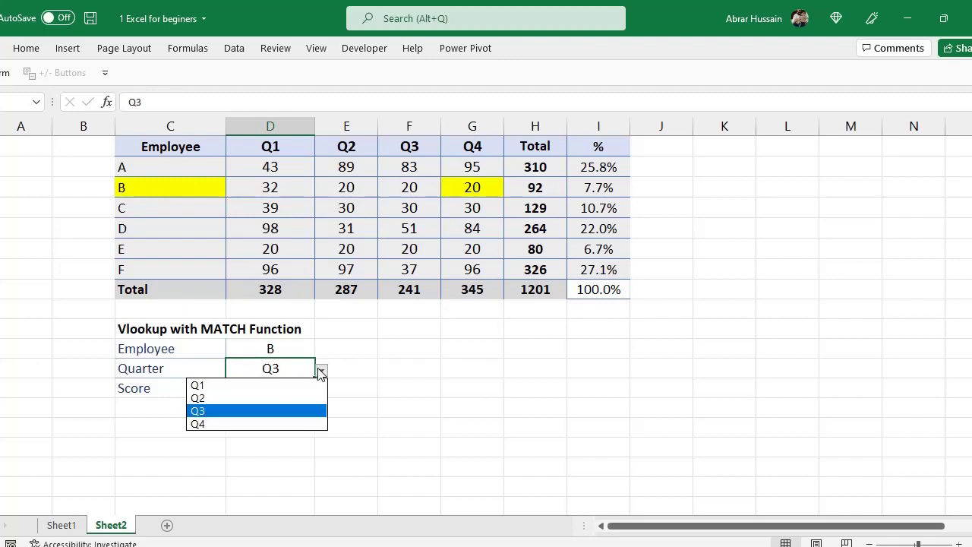
{"action": "left_click", "coordinate": [267, 420]}
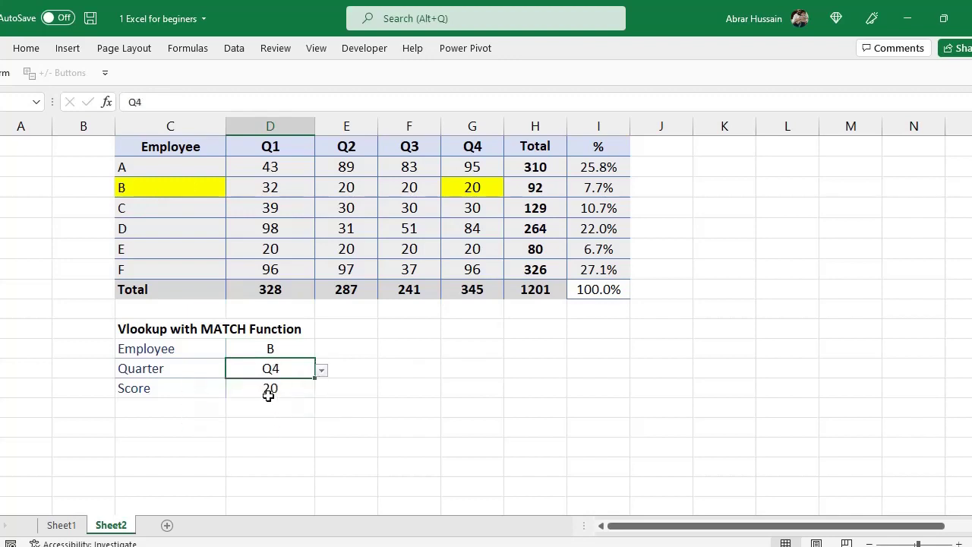
{"action": "left_click", "coordinate": [268, 395]}
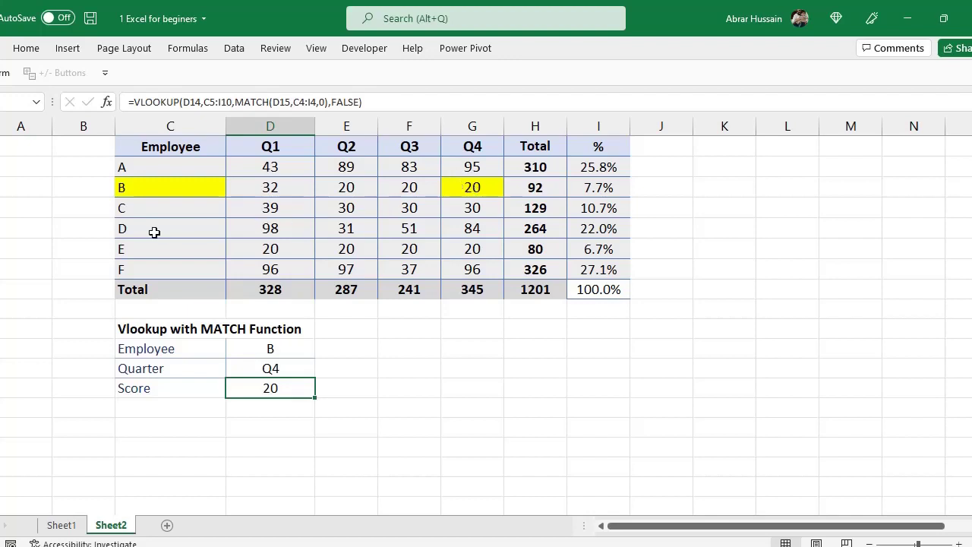
- Fill employee D's name and Q1 score (98) cells yellow
{"action": "left_click", "coordinate": [125, 229]}
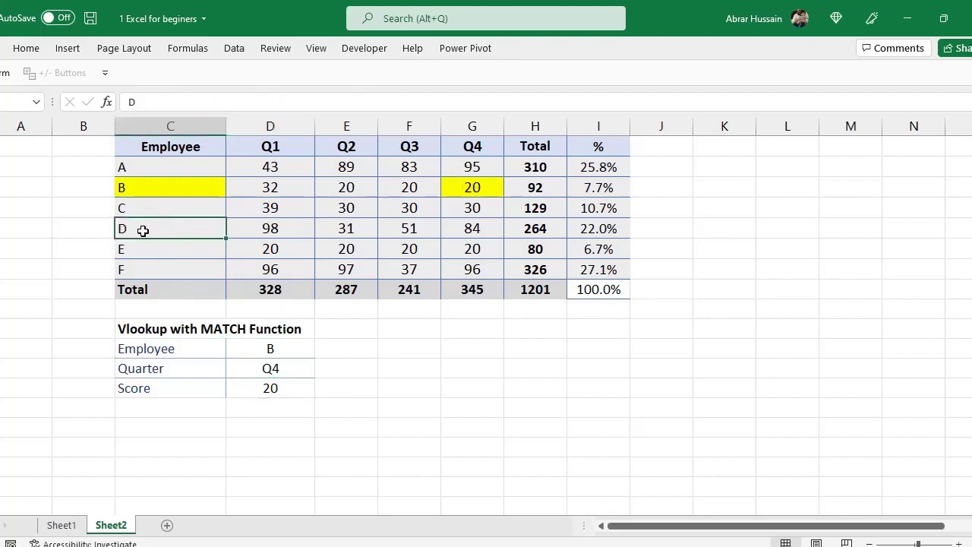
{"action": "left_click", "coordinate": [292, 228], "text": "ctrl"}
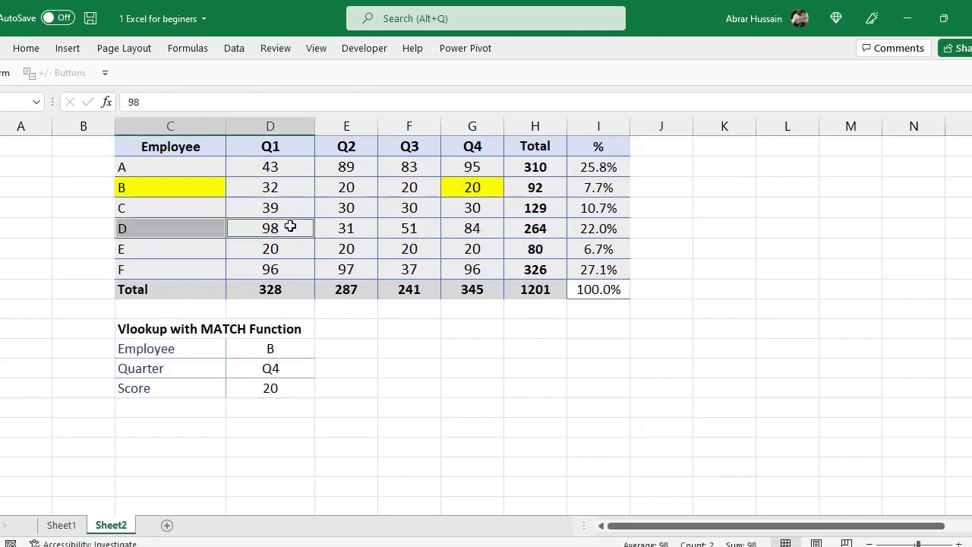
{"action": "left_click", "coordinate": [26, 48]}
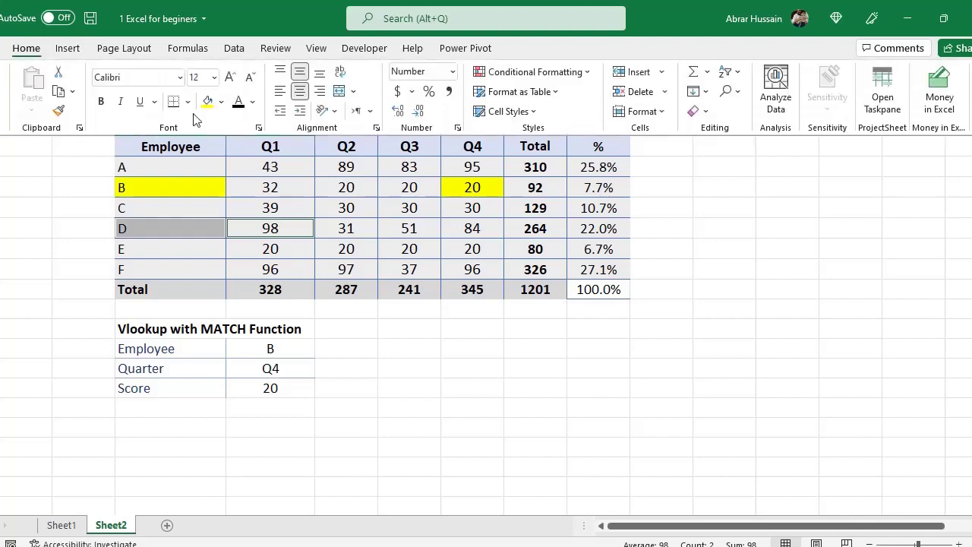
{"action": "left_click", "coordinate": [206, 101]}
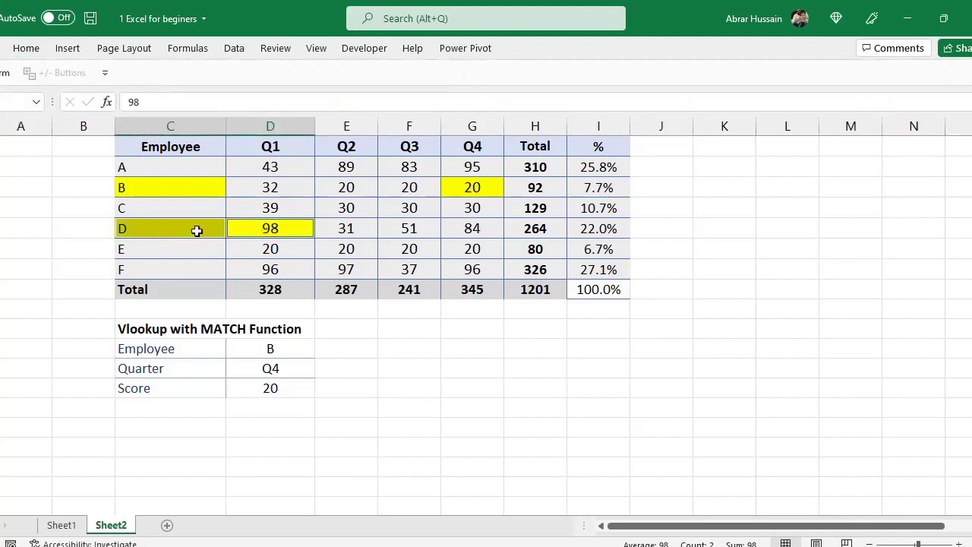
{"action": "left_click", "coordinate": [156, 228]}
{"action": "left_click", "coordinate": [286, 222]}
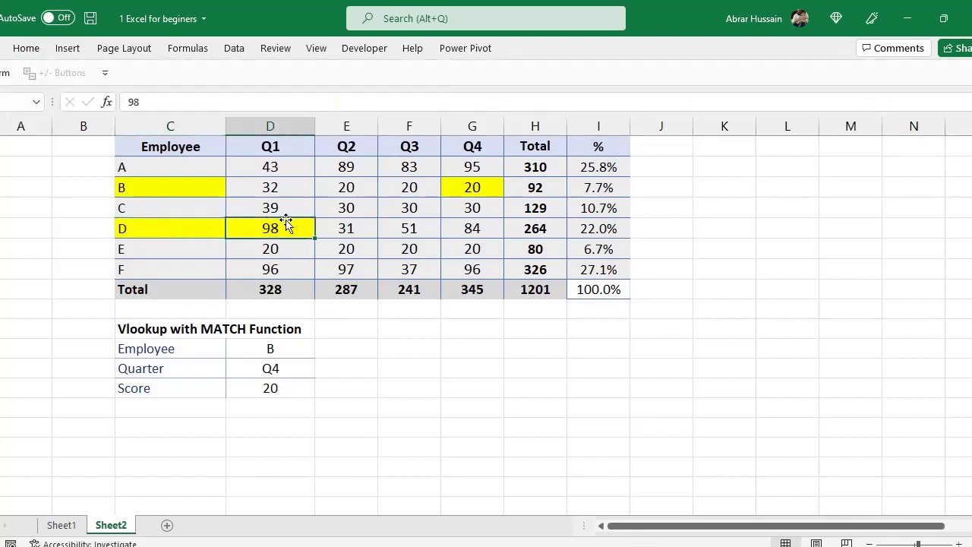
- Set the lookup to employee D and quarter Q1 and compare Score with the table's 98
{"action": "left_click", "coordinate": [291, 347]}
{"action": "left_click", "coordinate": [321, 353]}
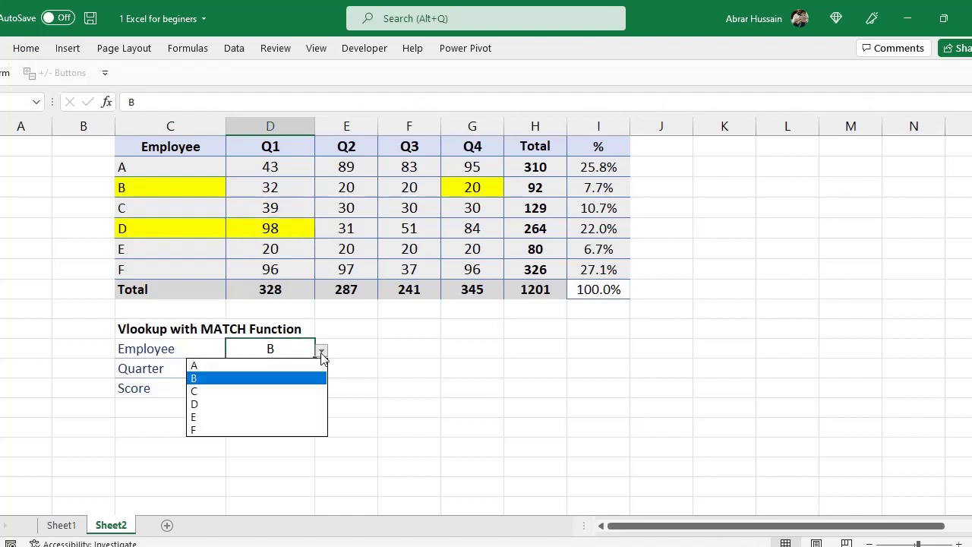
{"action": "left_click", "coordinate": [240, 404]}
{"action": "left_click", "coordinate": [278, 370]}
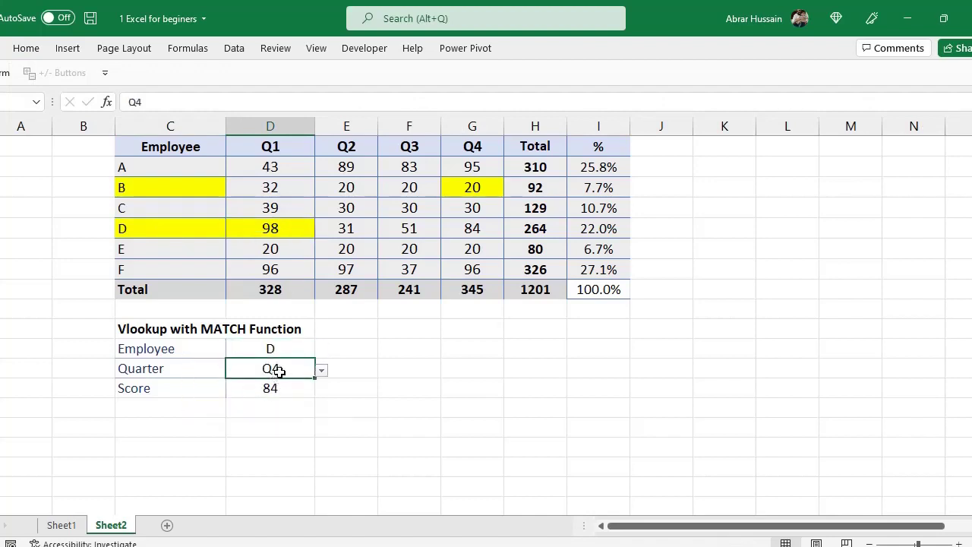
{"action": "left_click", "coordinate": [322, 372]}
{"action": "left_click", "coordinate": [266, 385]}
{"action": "left_click", "coordinate": [265, 392]}
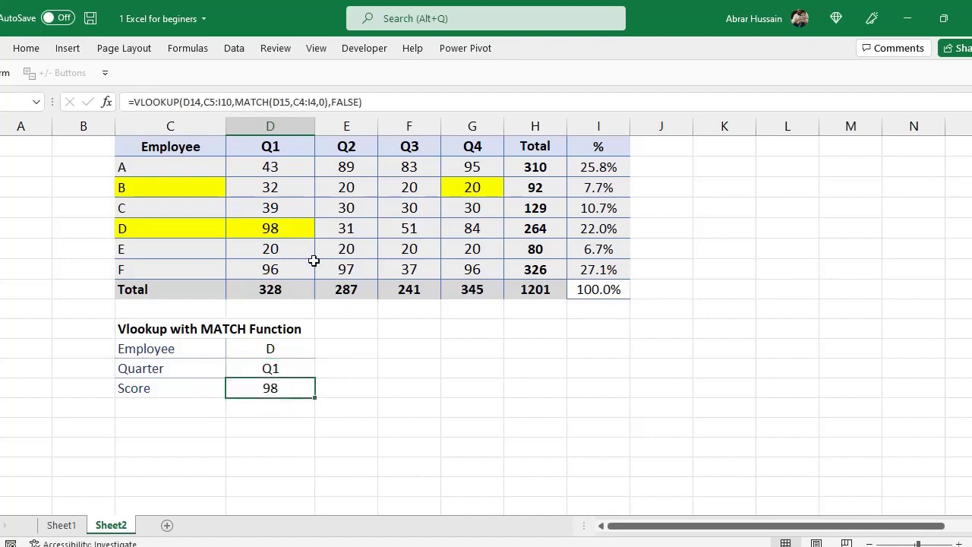
{"action": "left_click", "coordinate": [271, 228], "text": "ctrl"}
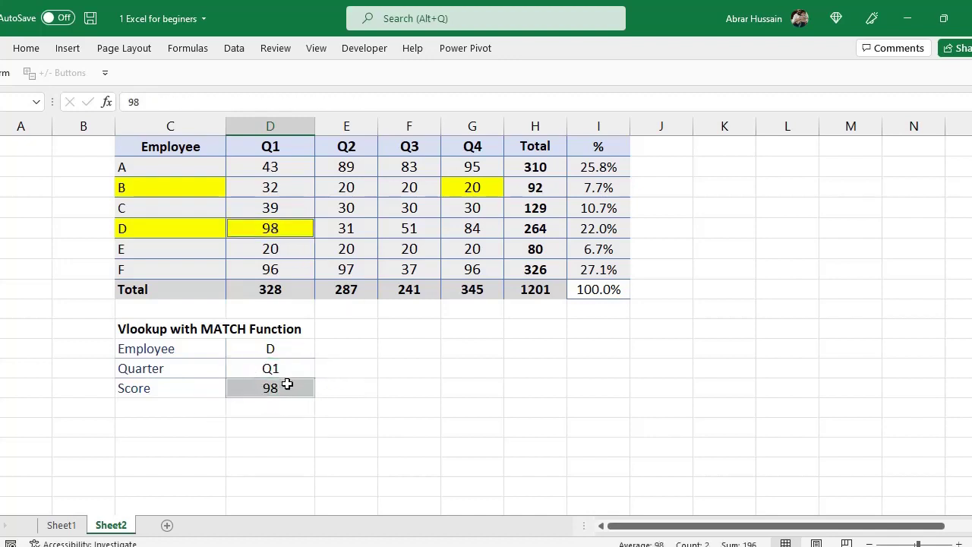
{"action": "left_click", "coordinate": [266, 345]}
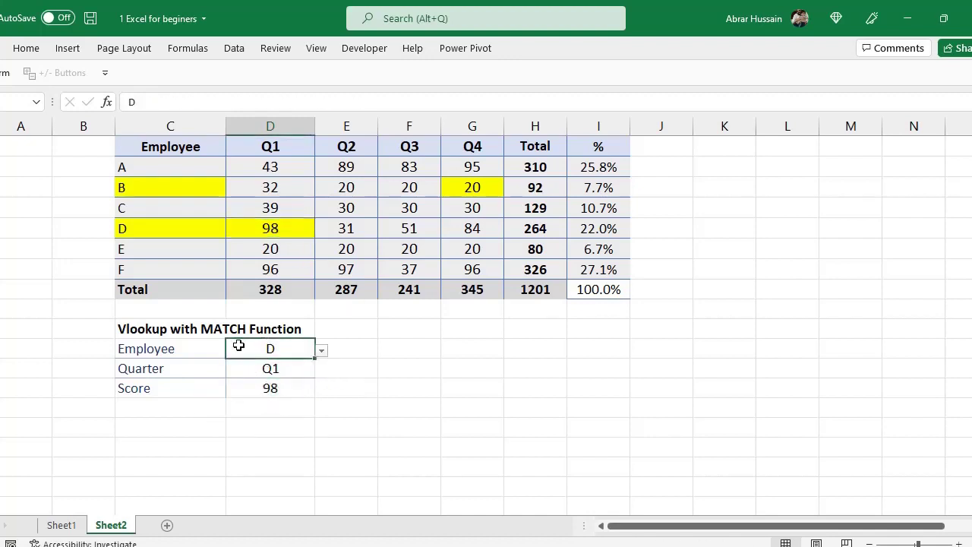
{"action": "left_click", "coordinate": [278, 368]}
- Step through the formula's MATCH(D15,C4:I4,0) and FALSE arguments, then confirm it unchanged
{"action": "double_click", "coordinate": [271, 388]}
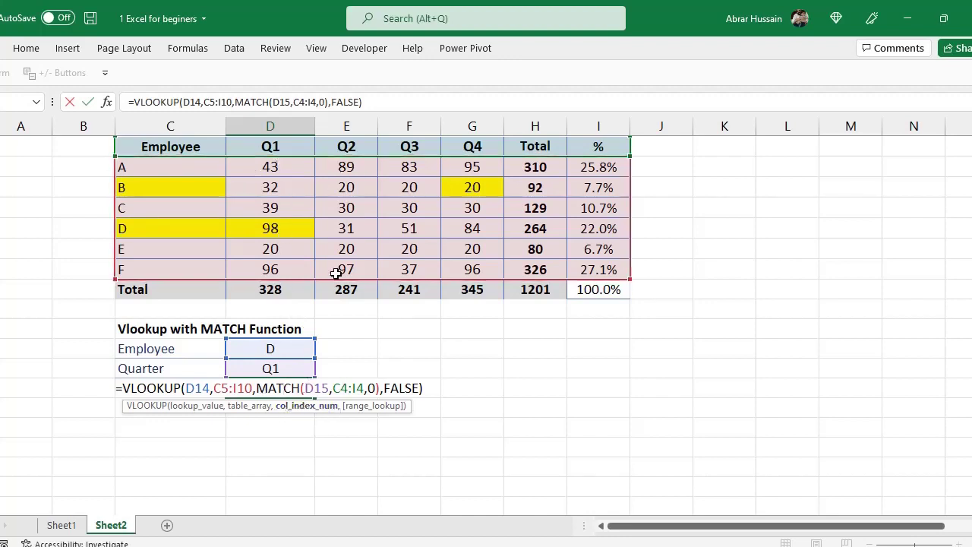
{"action": "left_click", "coordinate": [314, 388]}
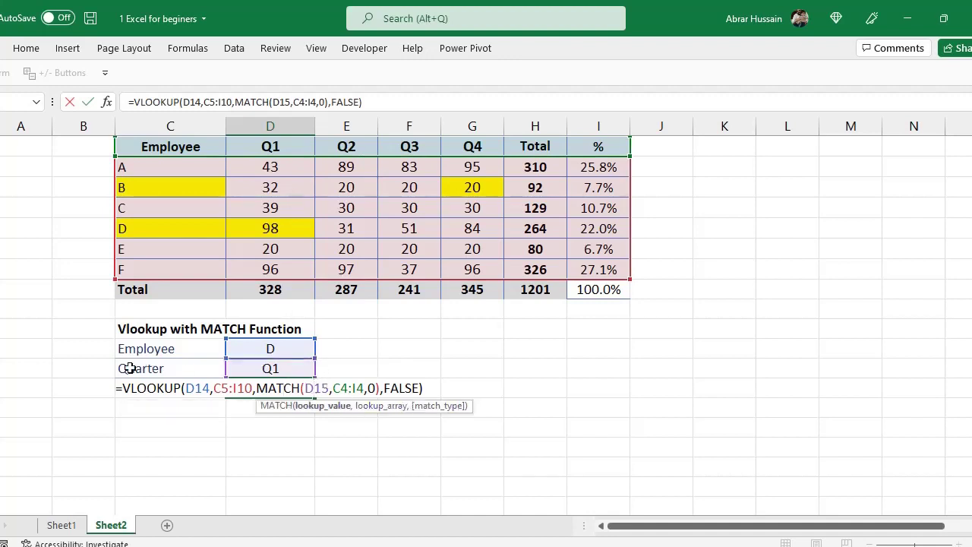
{"action": "left_click_drag", "start_coordinate": [332, 388], "coordinate": [367, 388]}
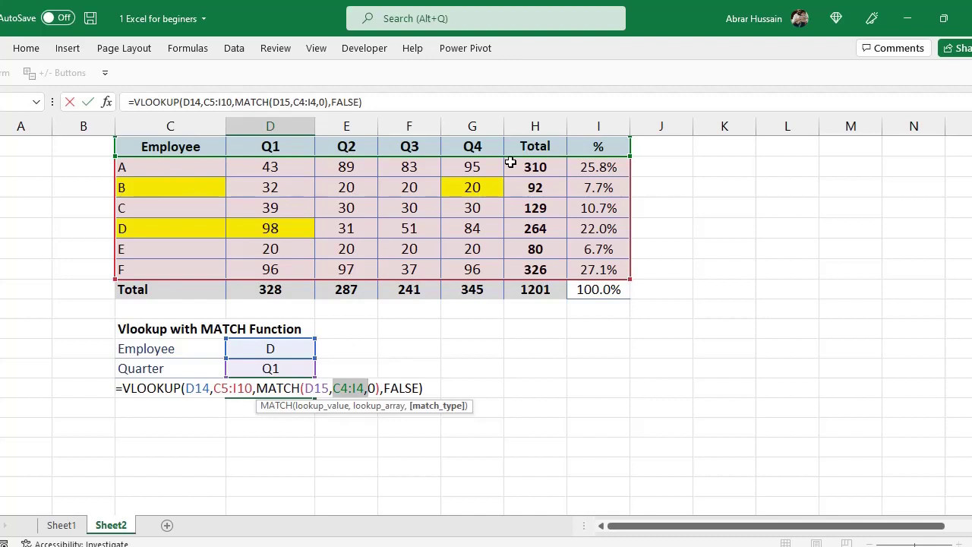
{"action": "left_click", "coordinate": [378, 389]}
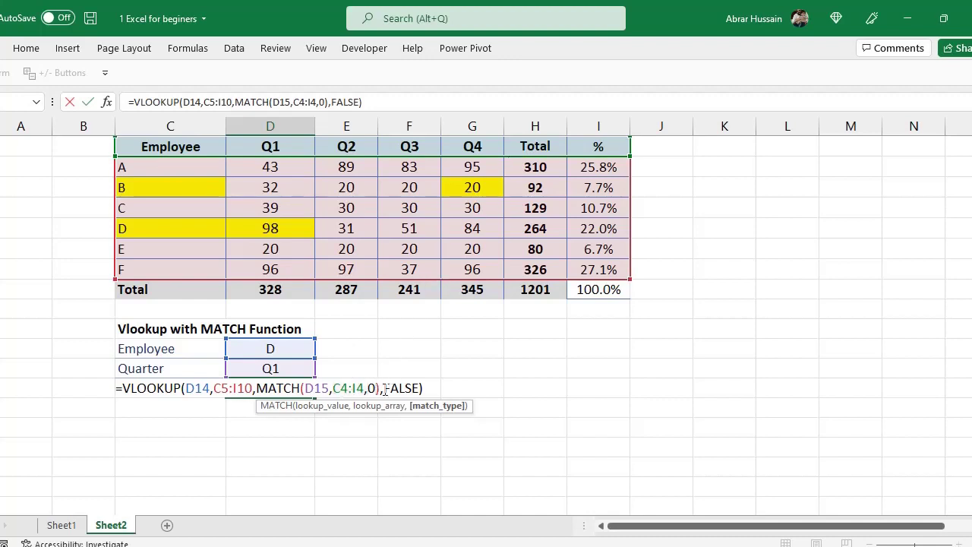
{"action": "left_click_drag", "start_coordinate": [384, 389], "coordinate": [424, 389]}
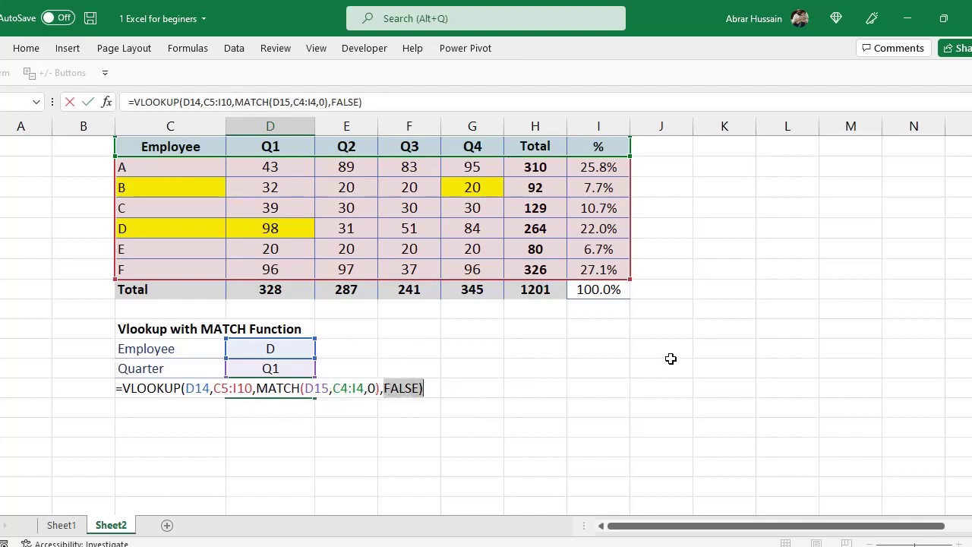
{"action": "key", "text": "ctrl+Return"}
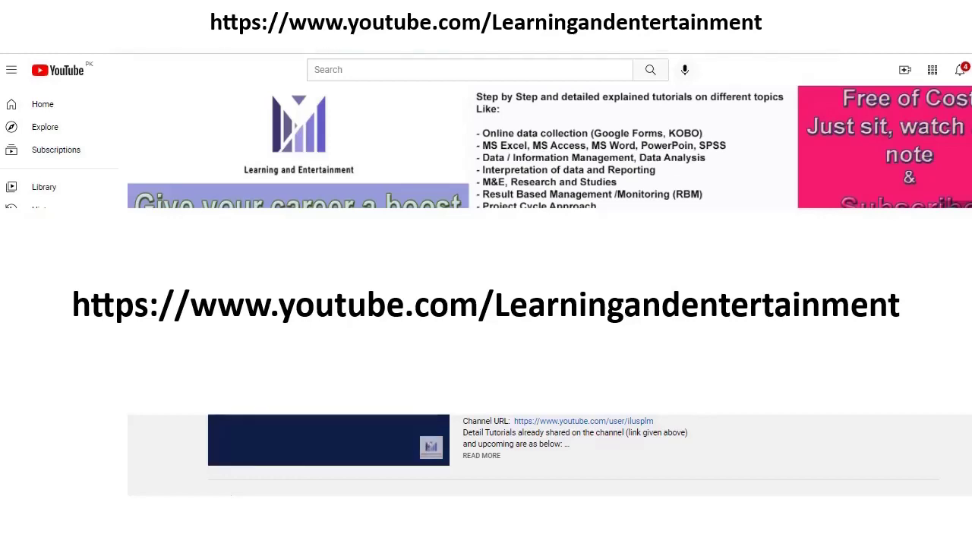
{"action": "scroll", "coordinate": [699, 334], "scroll_direction": "down", "scroll_amount": 1}
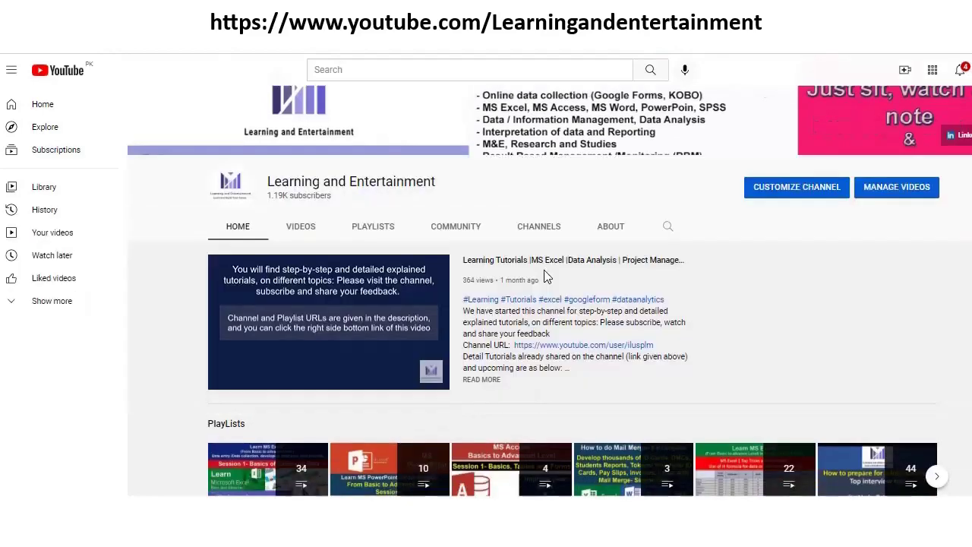
{"action": "scroll", "coordinate": [699, 334], "scroll_direction": "down", "scroll_amount": 2}
{"action": "scroll", "coordinate": [881, 319], "scroll_direction": "down", "scroll_amount": 1}
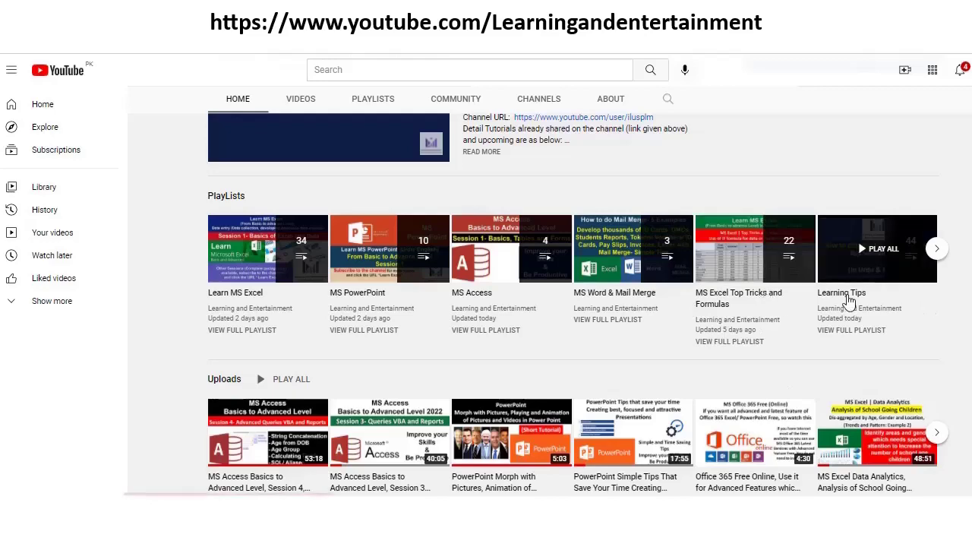
{"action": "left_click", "coordinate": [937, 252]}
{"action": "scroll", "coordinate": [296, 414], "scroll_direction": "up", "scroll_amount": 1}
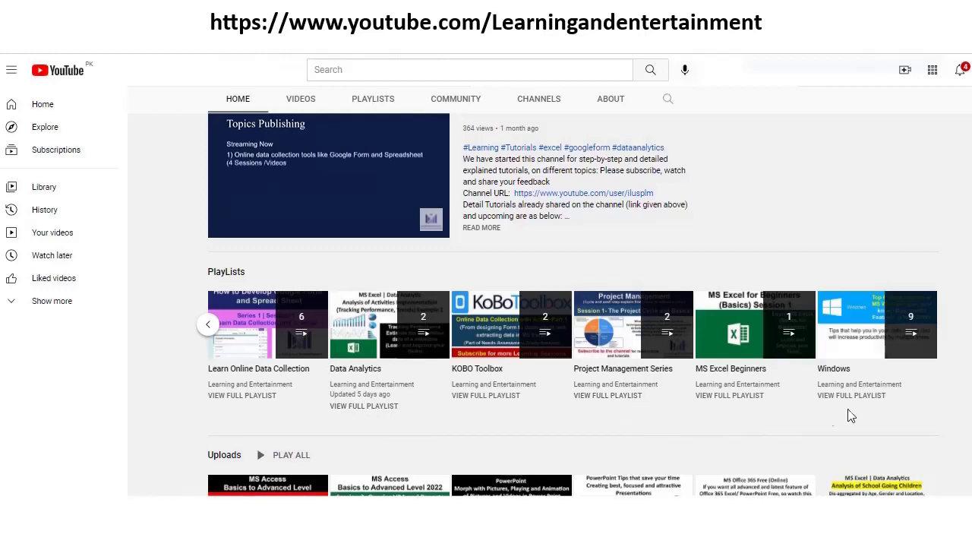
{"action": "scroll", "coordinate": [454, 426], "scroll_direction": "down", "scroll_amount": 2}
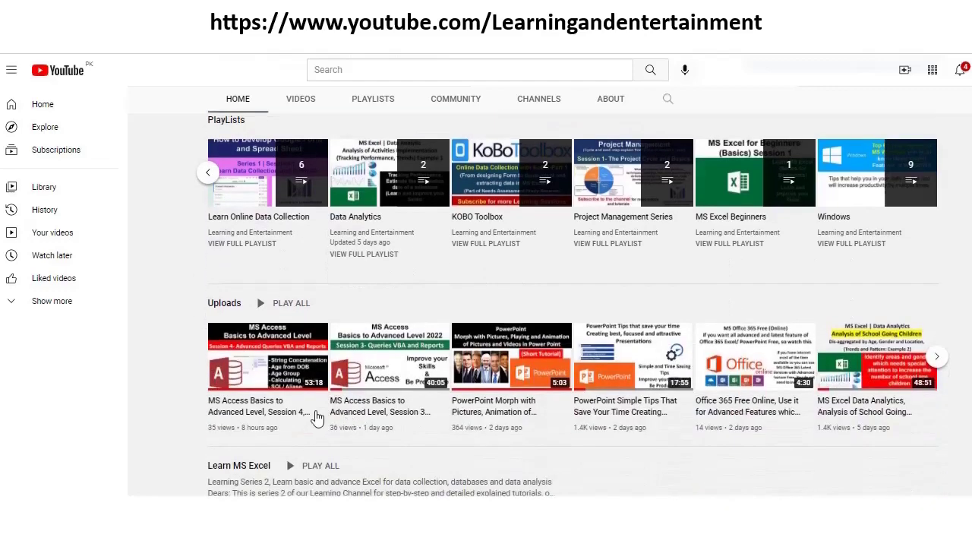
{"action": "scroll", "coordinate": [498, 449], "scroll_direction": "down", "scroll_amount": 4}
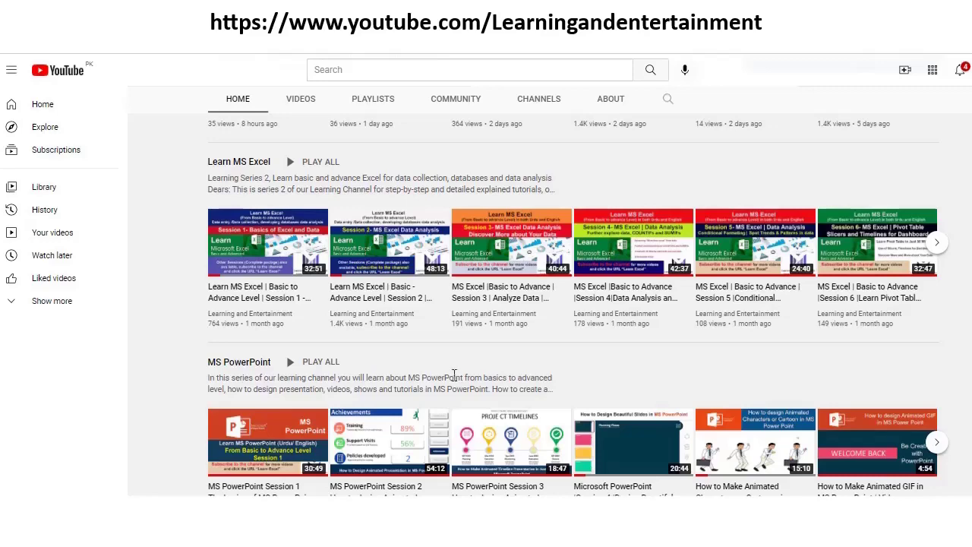
{"action": "scroll", "coordinate": [454, 376], "scroll_direction": "down", "scroll_amount": 1}
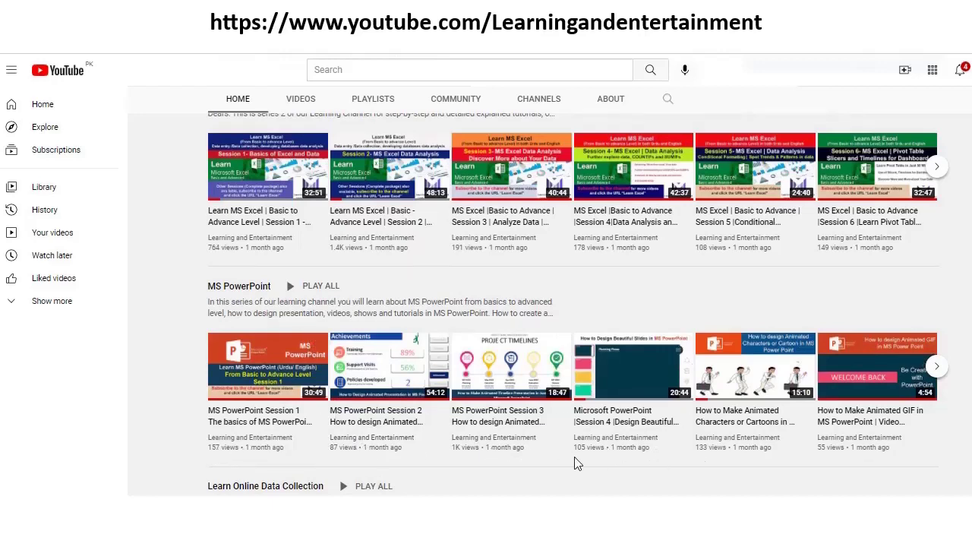
{"action": "scroll", "coordinate": [426, 418], "scroll_direction": "up", "scroll_amount": 6}
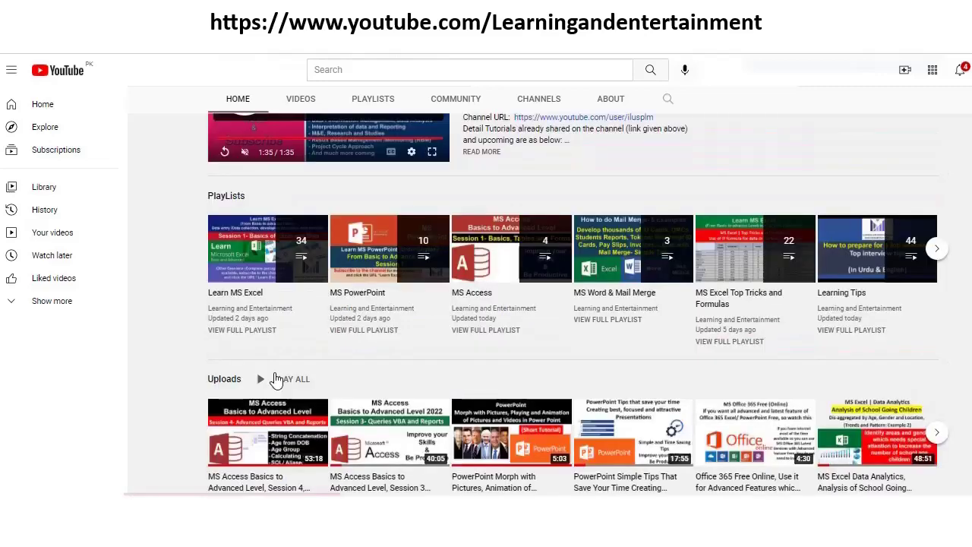